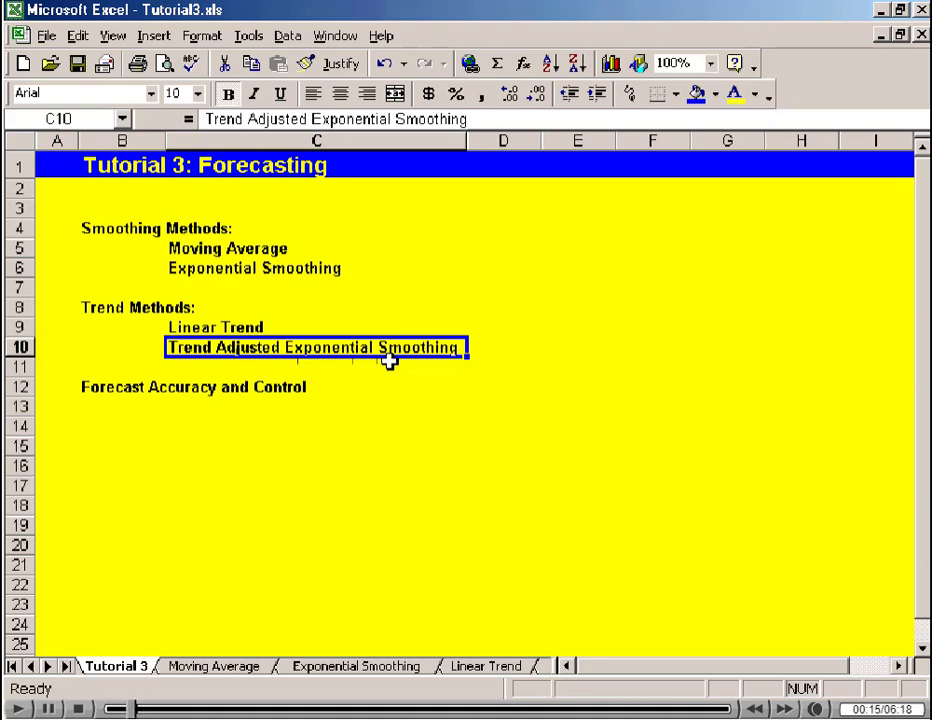
Look through the Moving Average, Exponential Smoothing, Linear Trend and Trend Adj Expon Smooth sheets, returning to the Moving Average sheet.
click(227, 670)
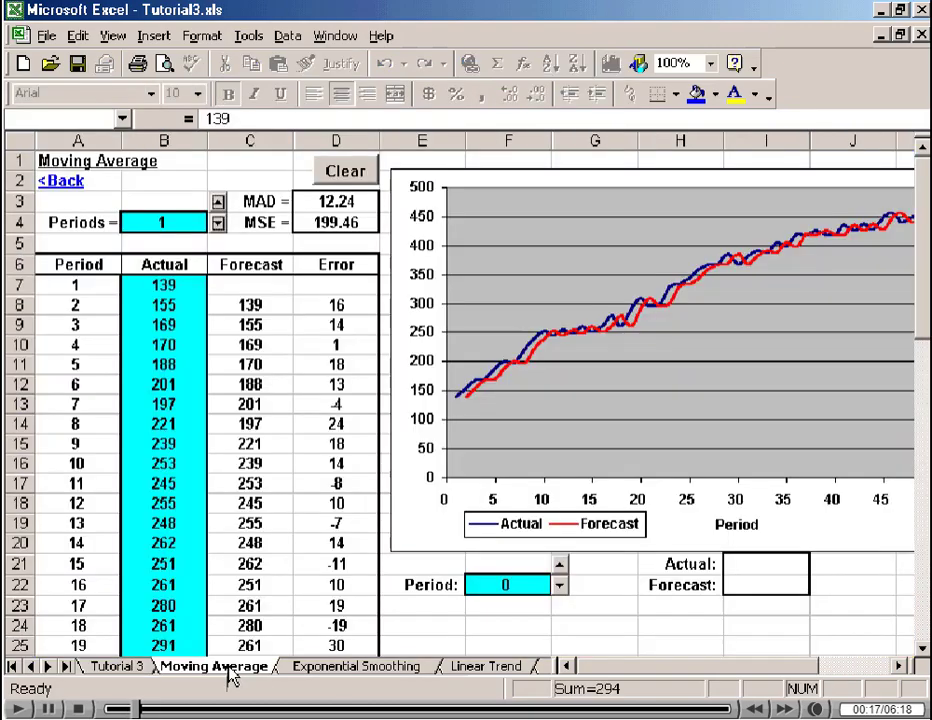
click(312, 668)
click(515, 668)
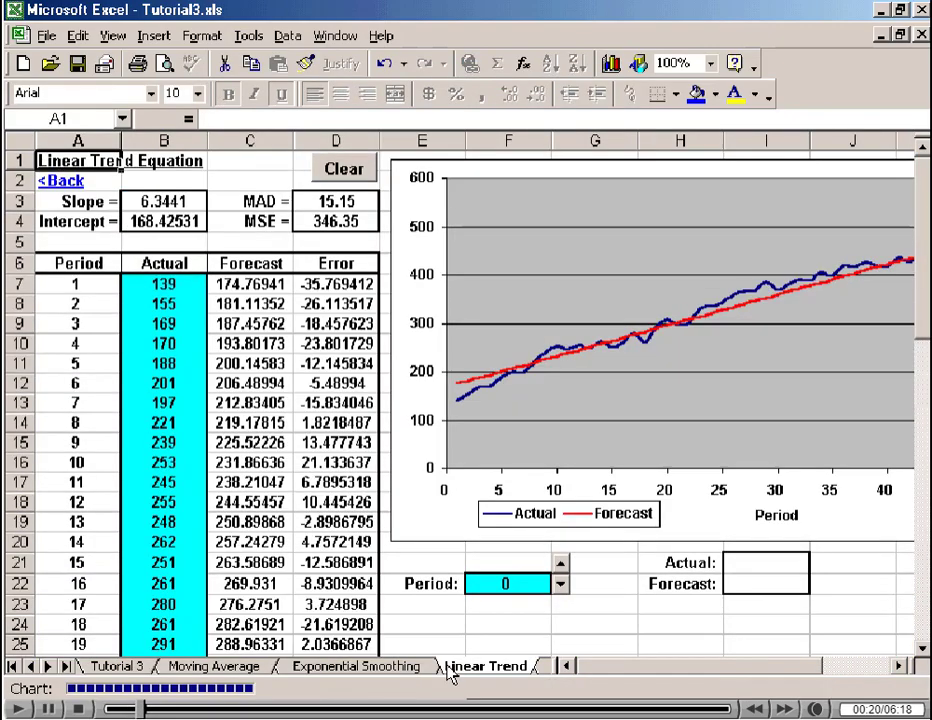
click(537, 668)
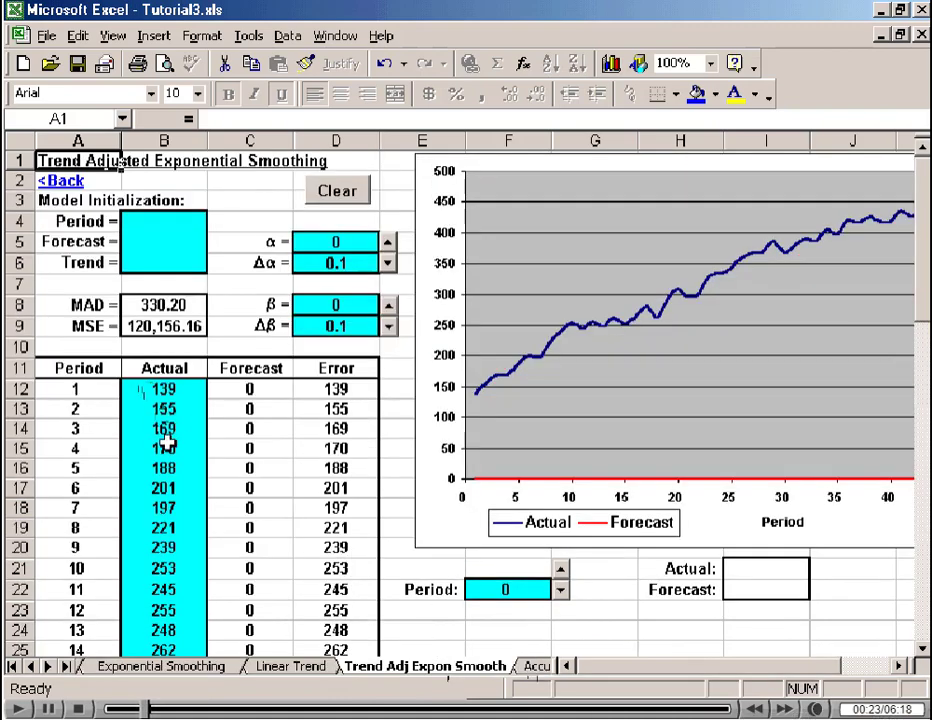
click(14, 666)
click(208, 668)
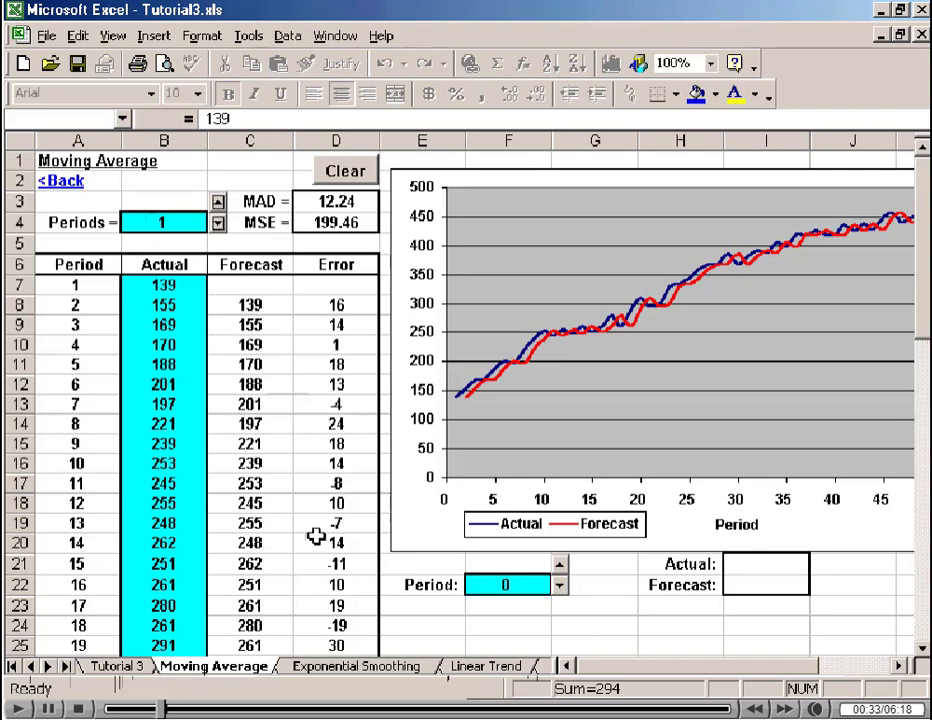
Compare the period 2 forecast with the period 1 actual, and with Periods set to 2, the period 3 forecast with the first two actuals.
click(253, 305)
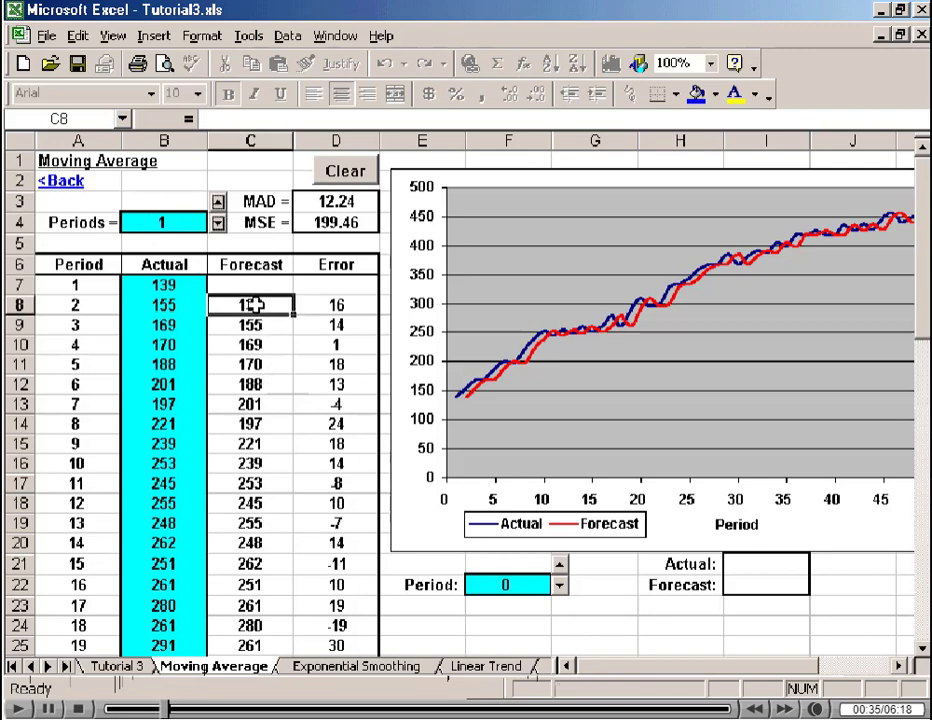
click(168, 284)
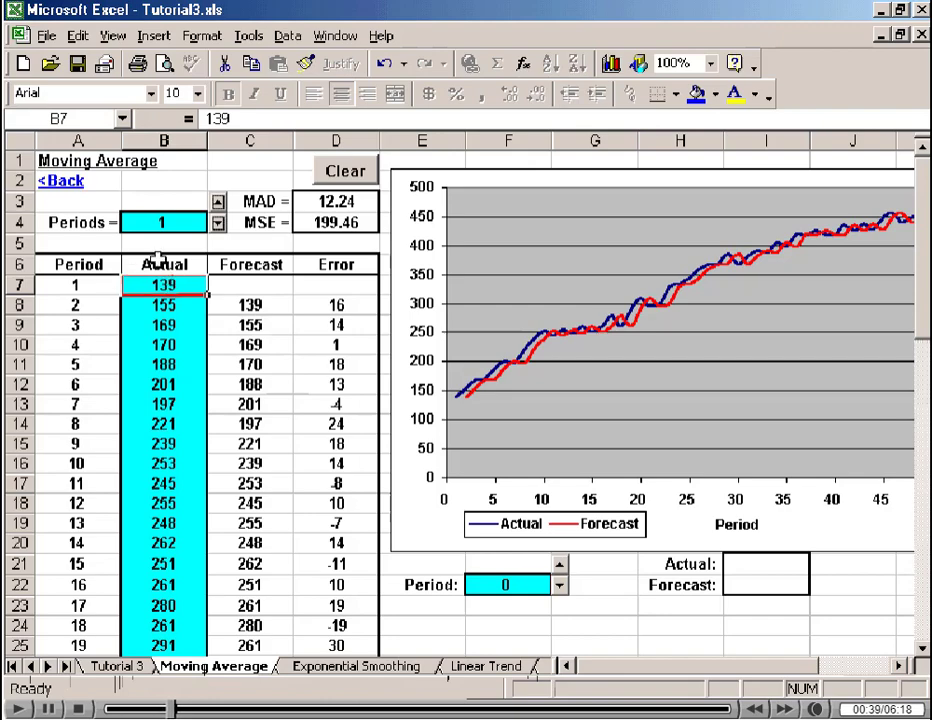
click(218, 201)
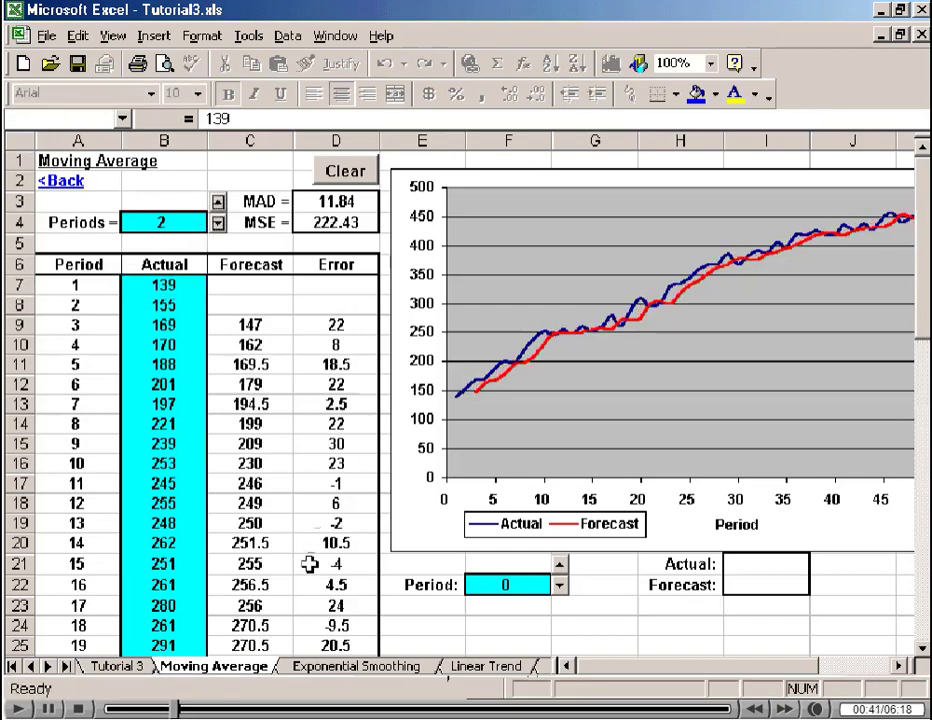
click(255, 325)
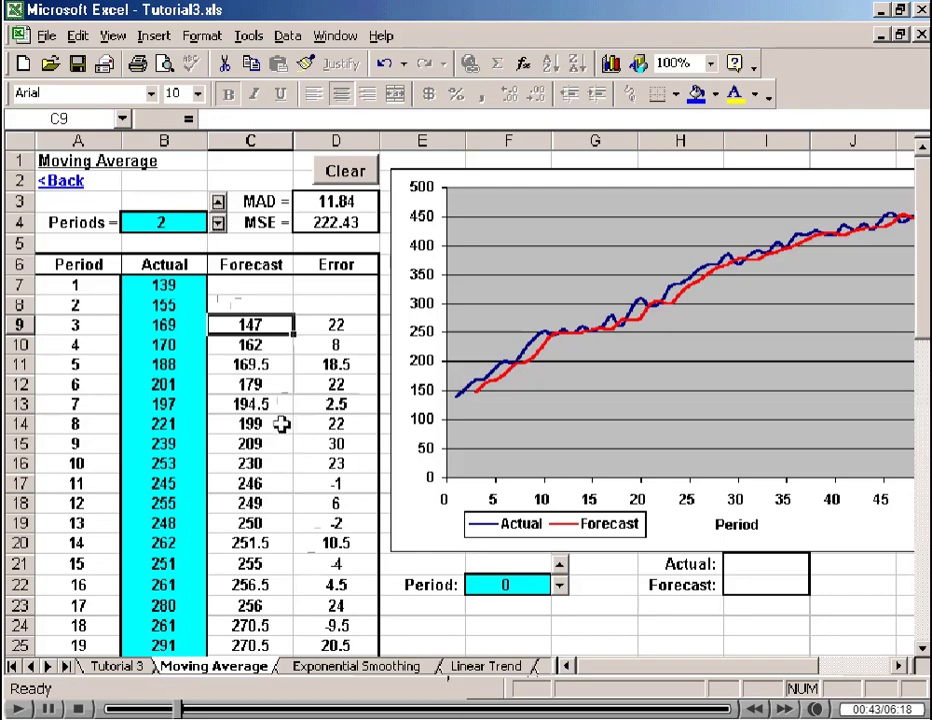
click(170, 287)
drag(170, 287, 165, 305)
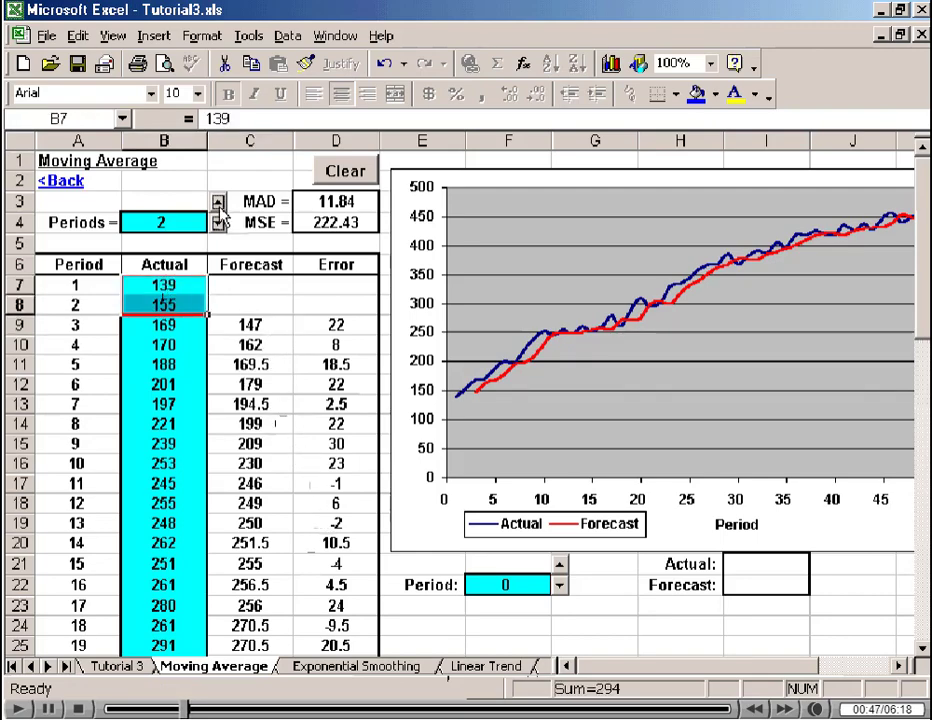
Increase the moving average's Periods value one at a time to 6.
click(218, 203)
click(218, 203)
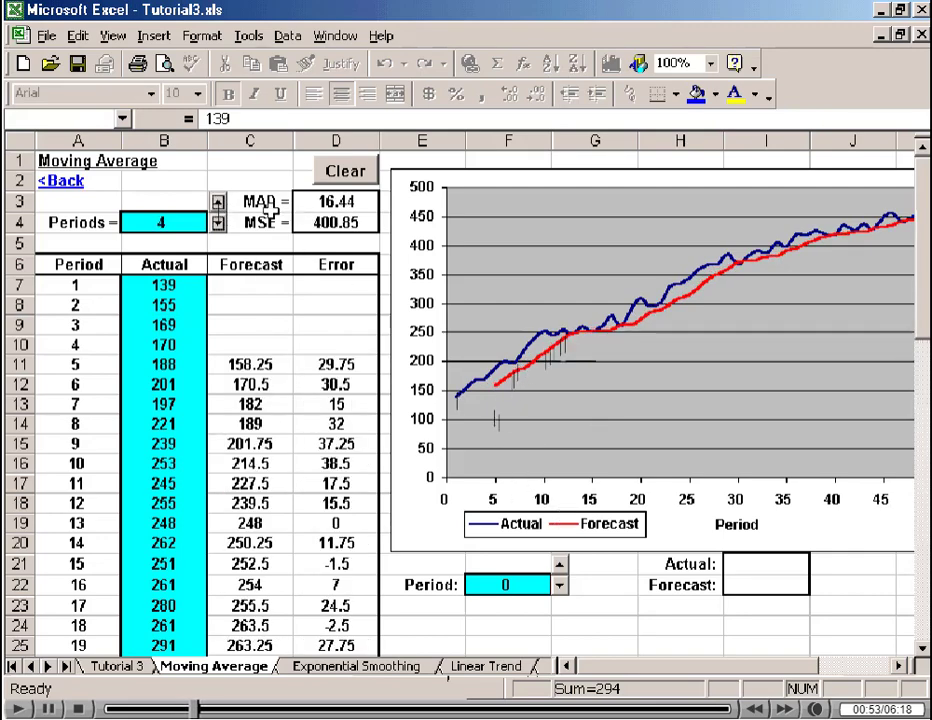
click(218, 203)
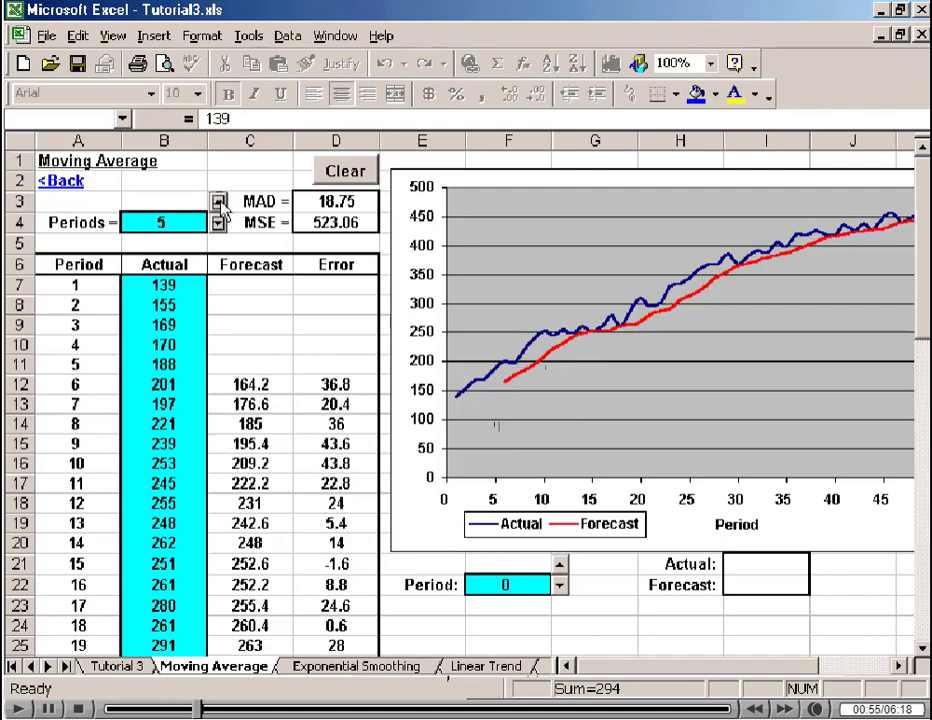
click(218, 202)
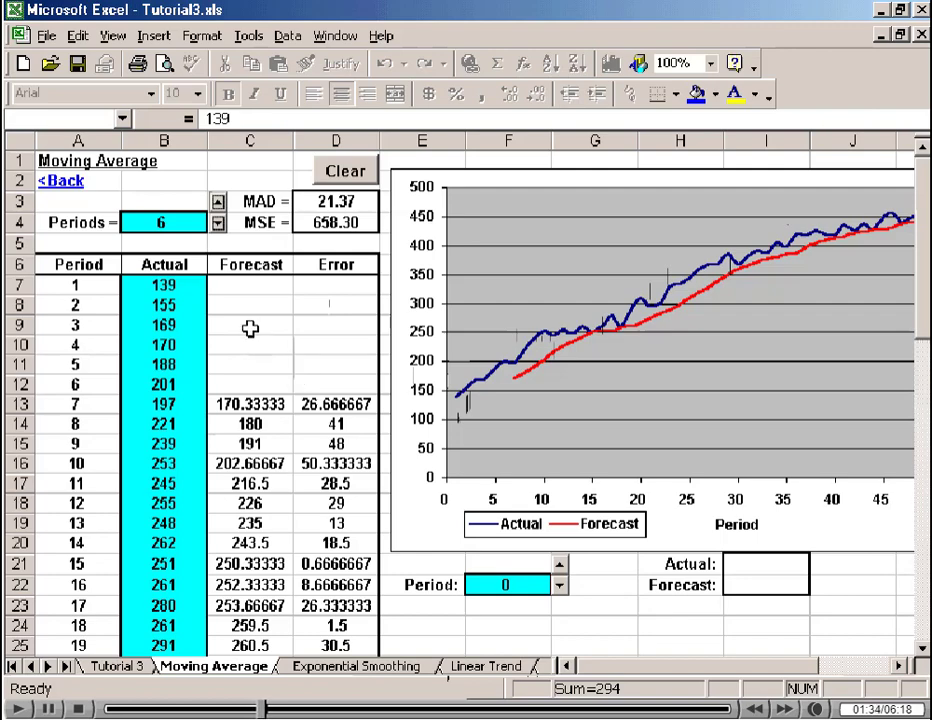
Reduce the moving average's Periods value to 1 and select the MAD result for inspection.
click(218, 224)
click(218, 224)
click(218, 224)
click(218, 224)
click(218, 224)
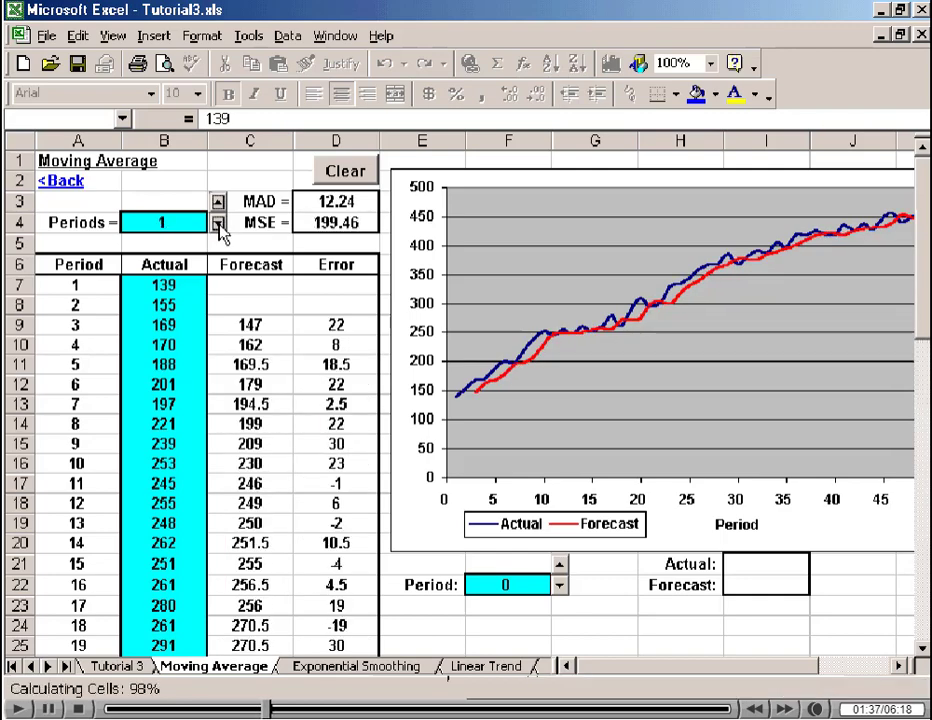
click(353, 201)
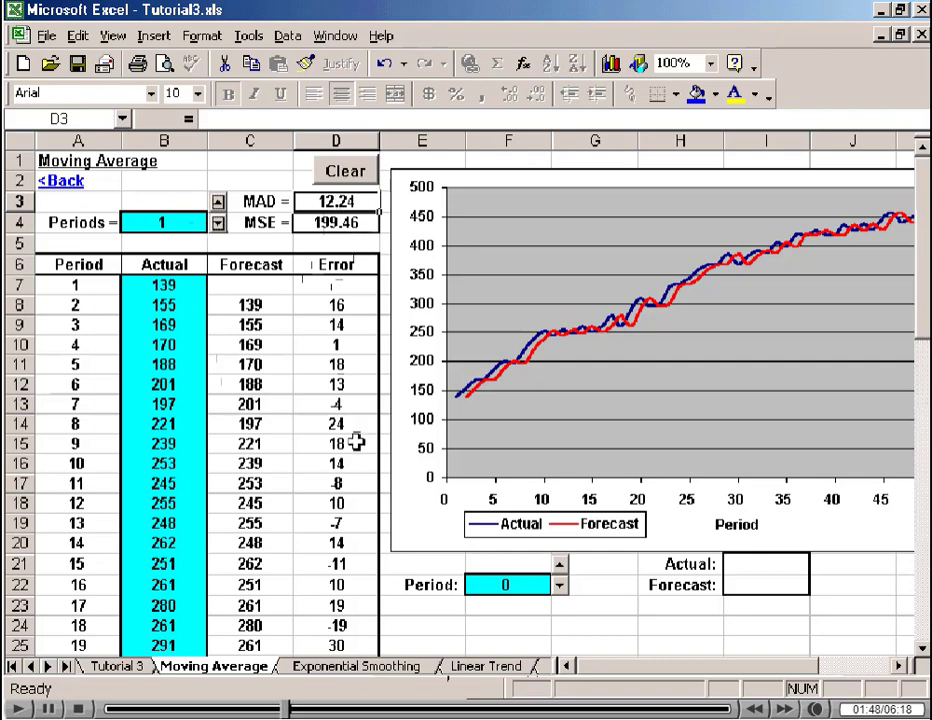
Raise the moving average's Periods value one at a time from 1 to 5, comparing the MAD at each setting.
click(217, 202)
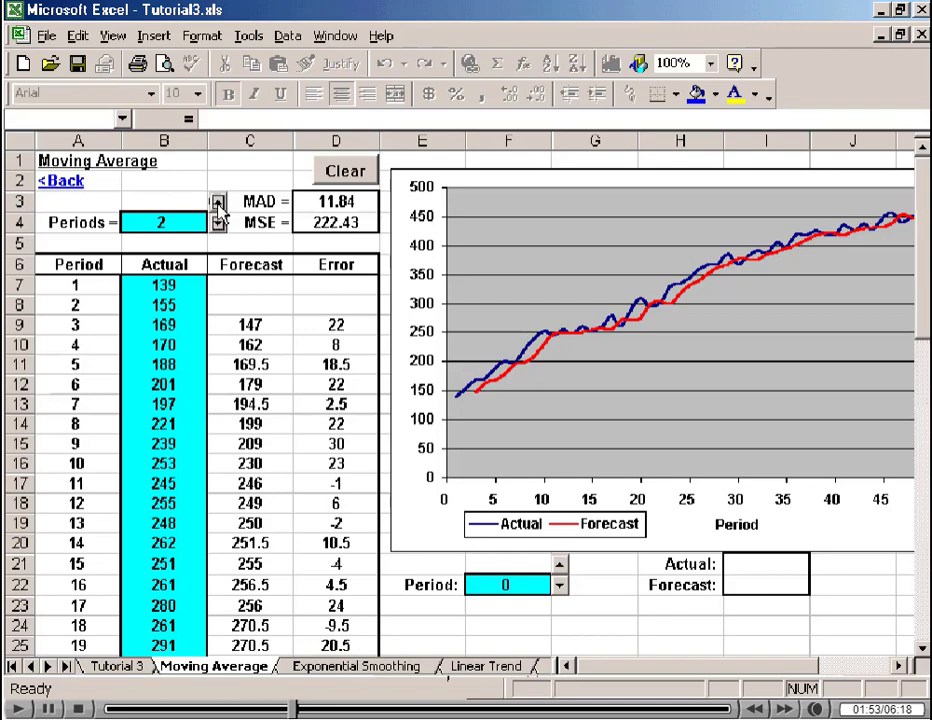
click(217, 203)
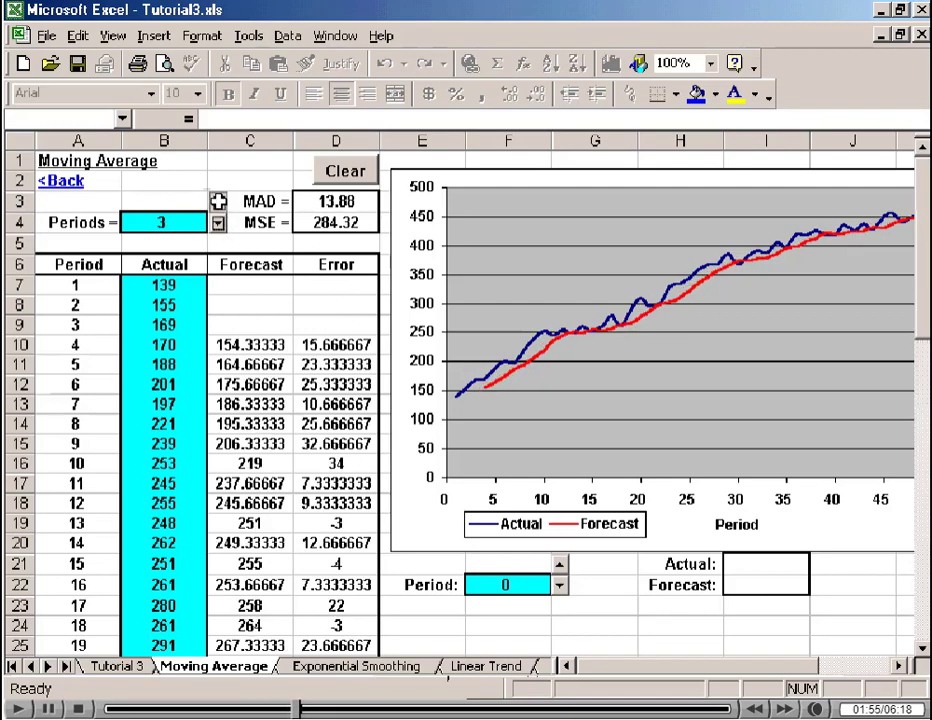
click(217, 203)
click(217, 203)
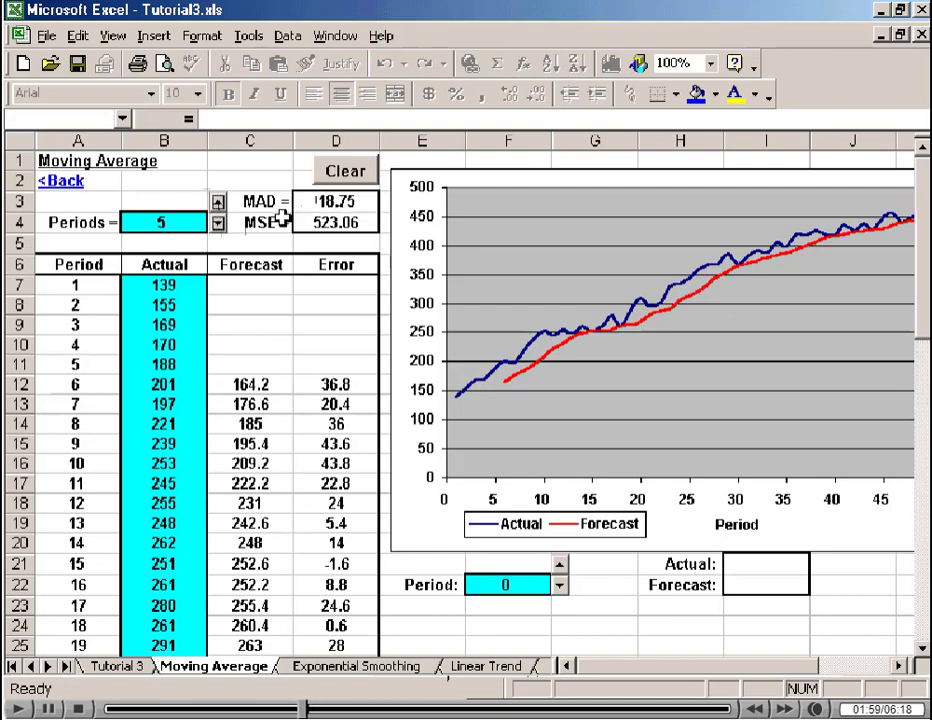
Lower the moving average's Periods value to 2.
click(217, 224)
click(217, 224)
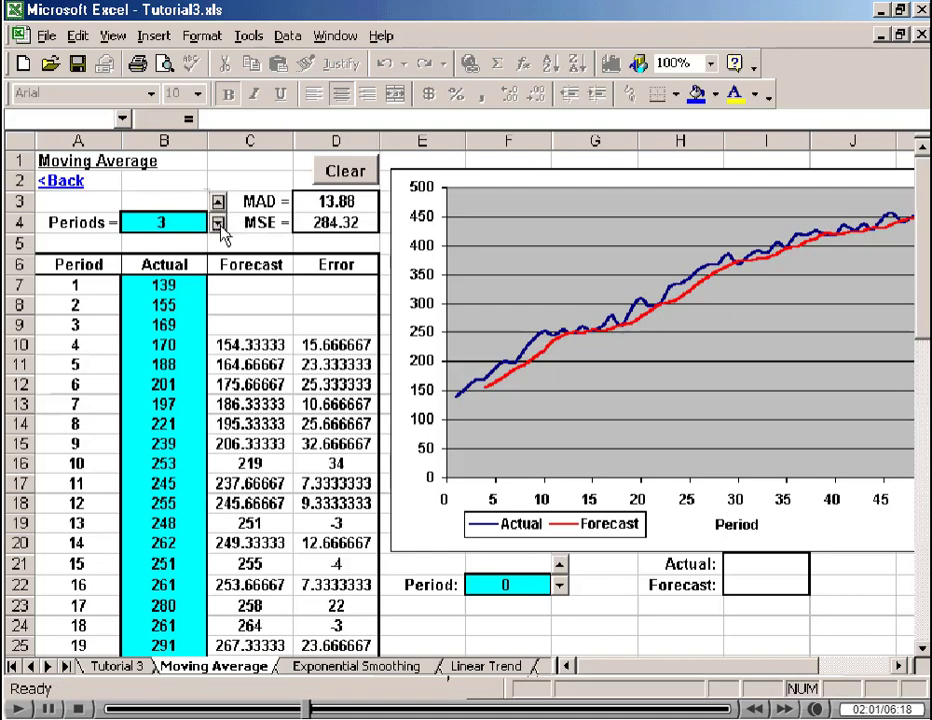
click(217, 224)
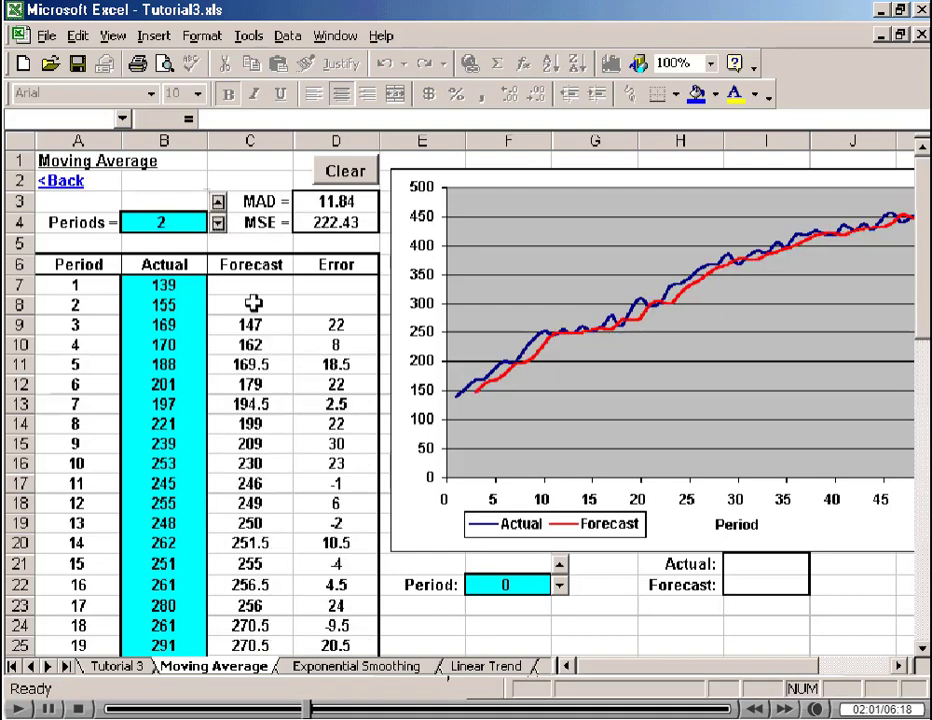
On the Exponential Smoothing sheet, examine the period 2 and period 3 forecasts together with the period 2 actual value.
click(364, 668)
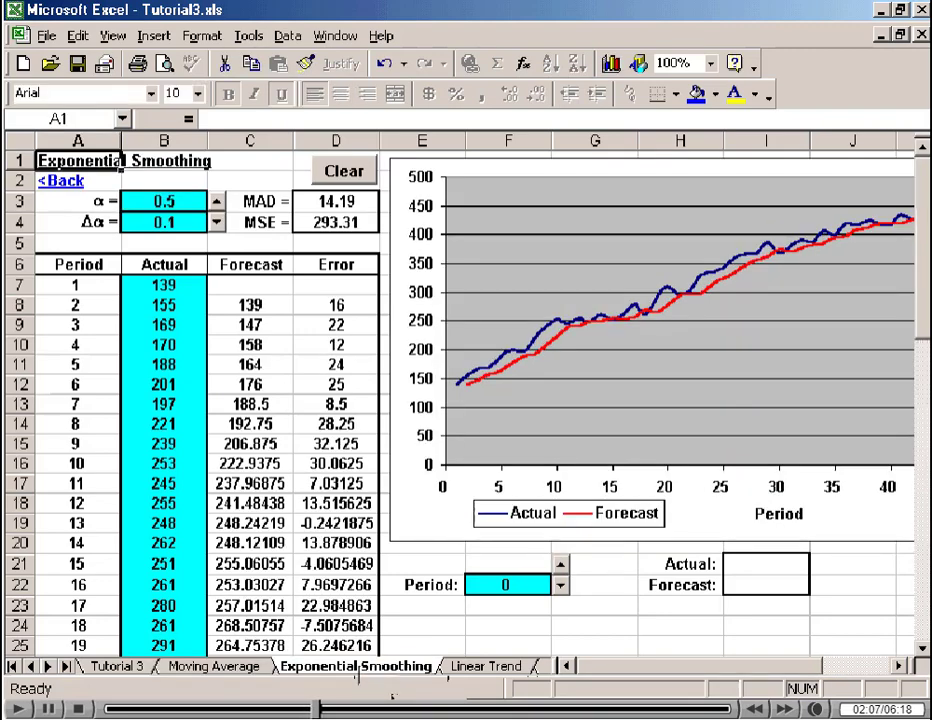
click(250, 306)
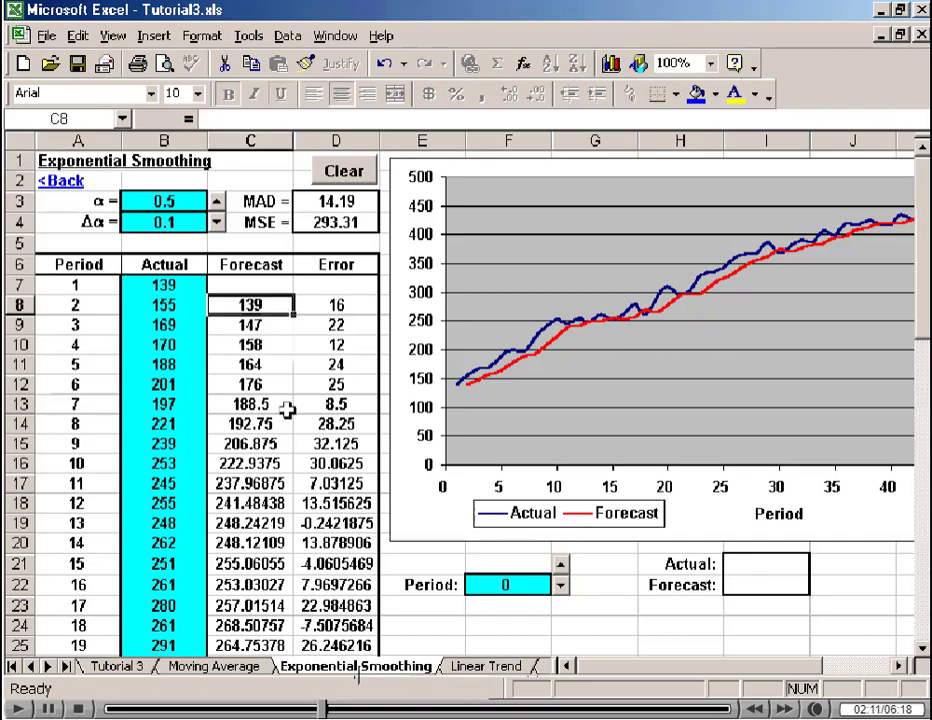
click(252, 324)
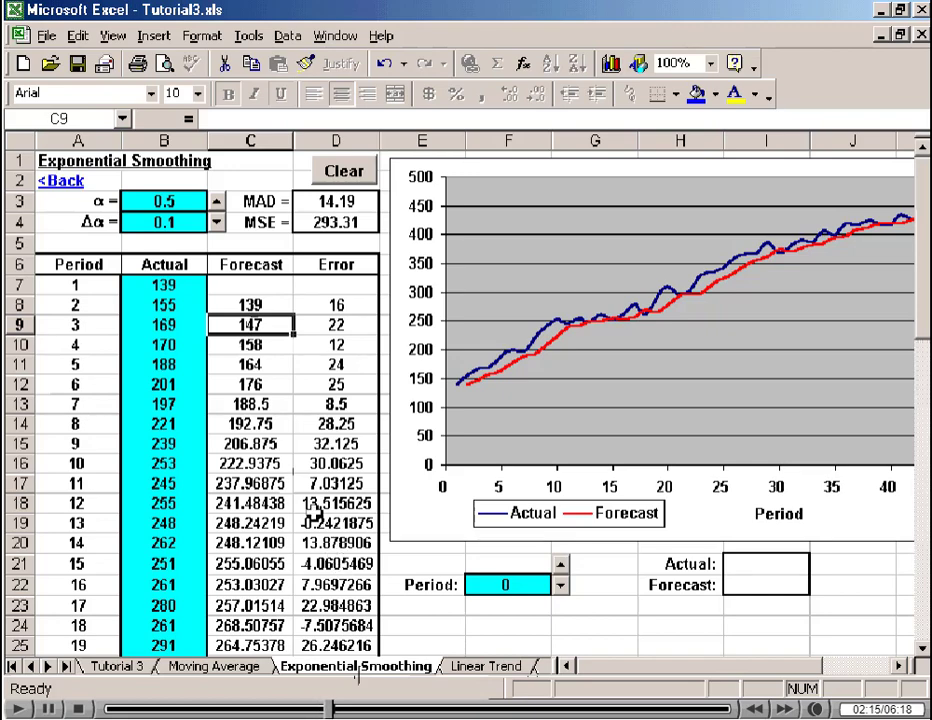
click(171, 304)
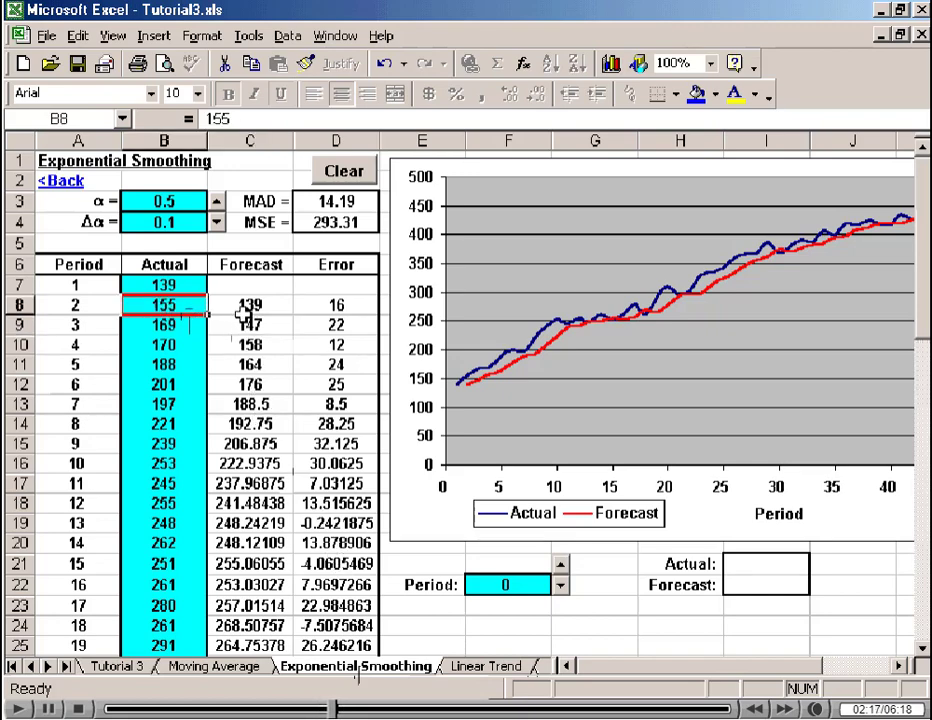
click(250, 304)
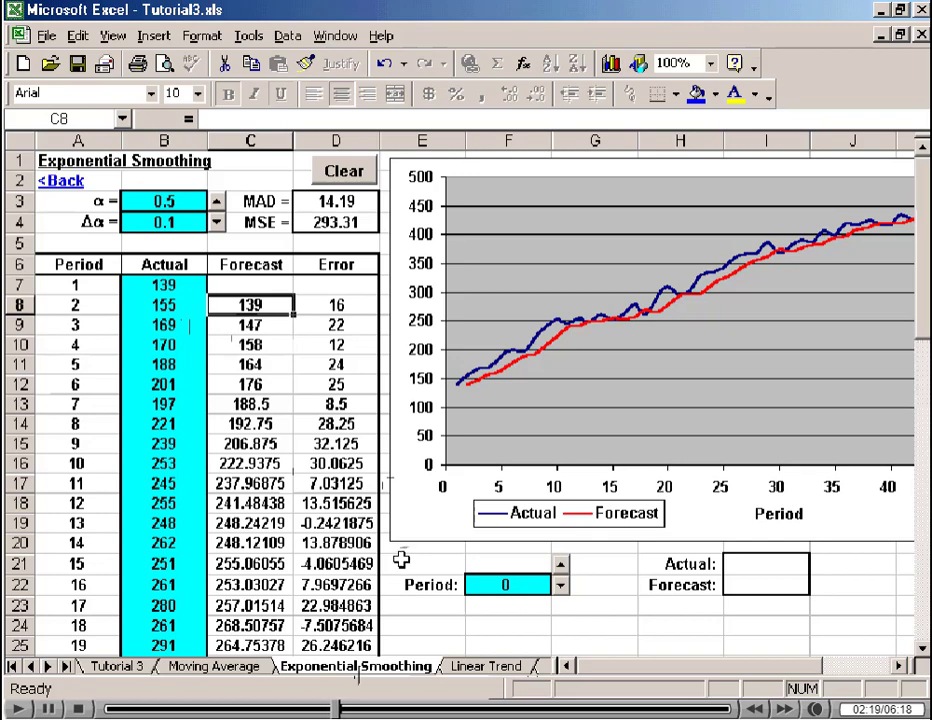
Try the two extreme values of the smoothing constant α, entering 1 and then 0.
click(163, 201)
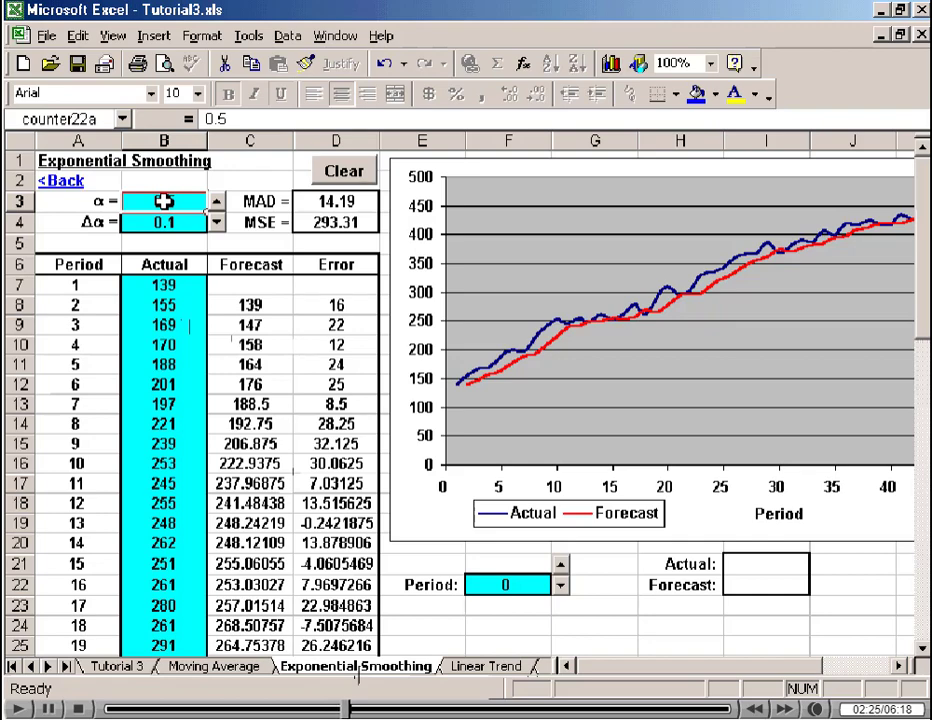
text(1)
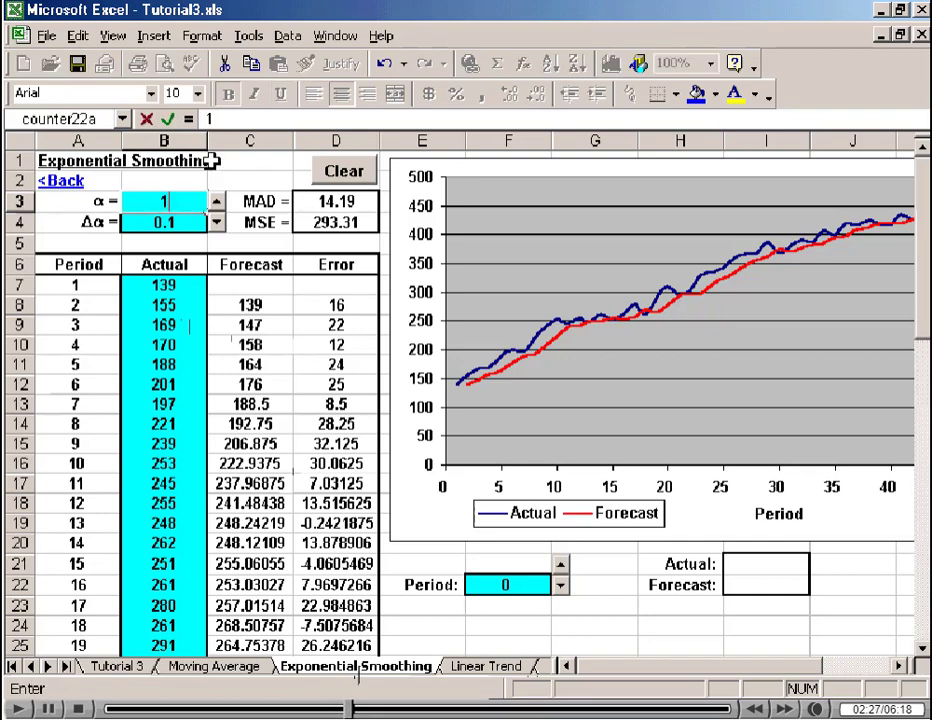
key(Return)
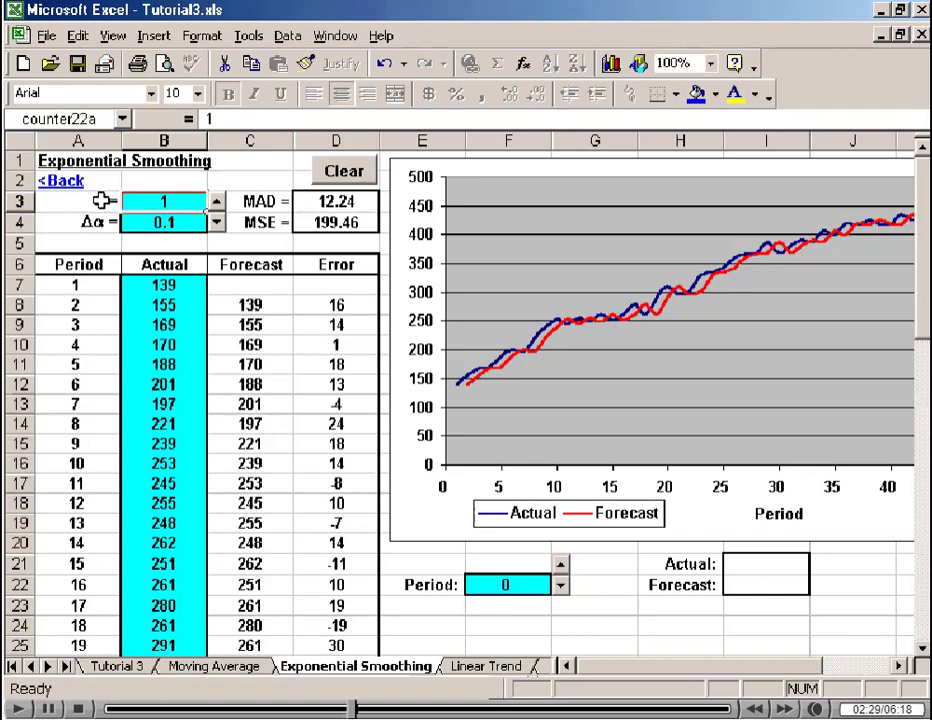
text(0)
key(Return)
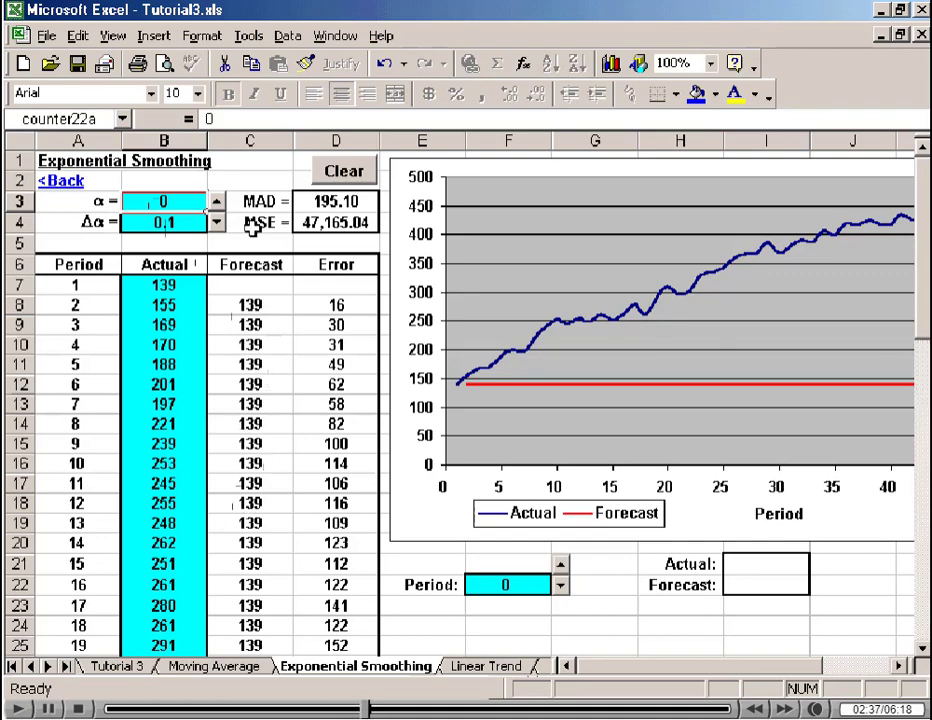
Step the smoothing constant α up in 0.1 increments to 0.3 and select the MAD result for inspection.
click(216, 201)
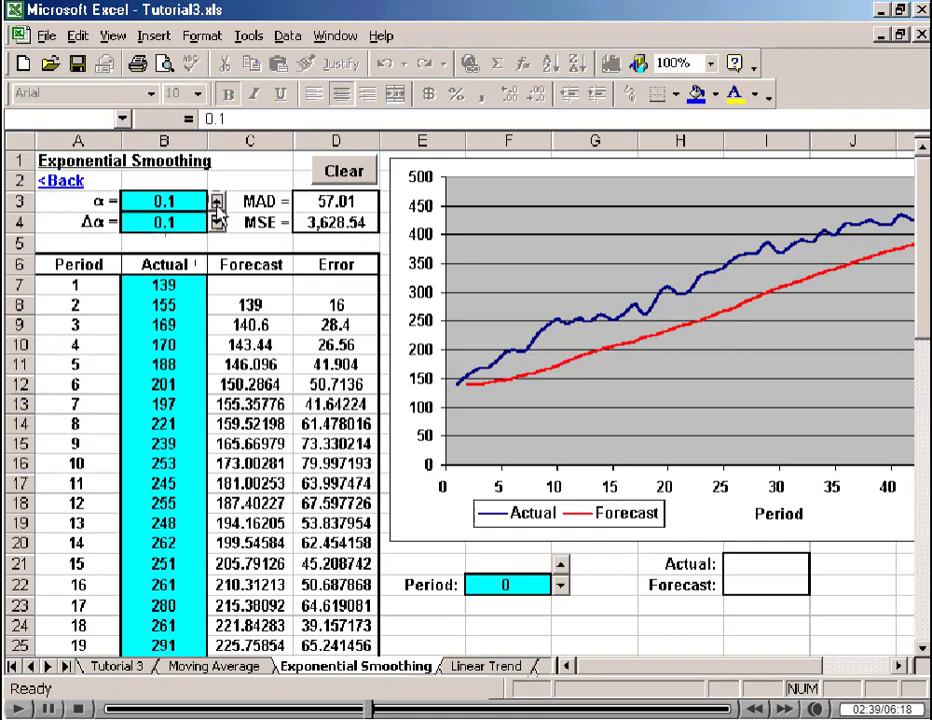
click(216, 201)
click(216, 201)
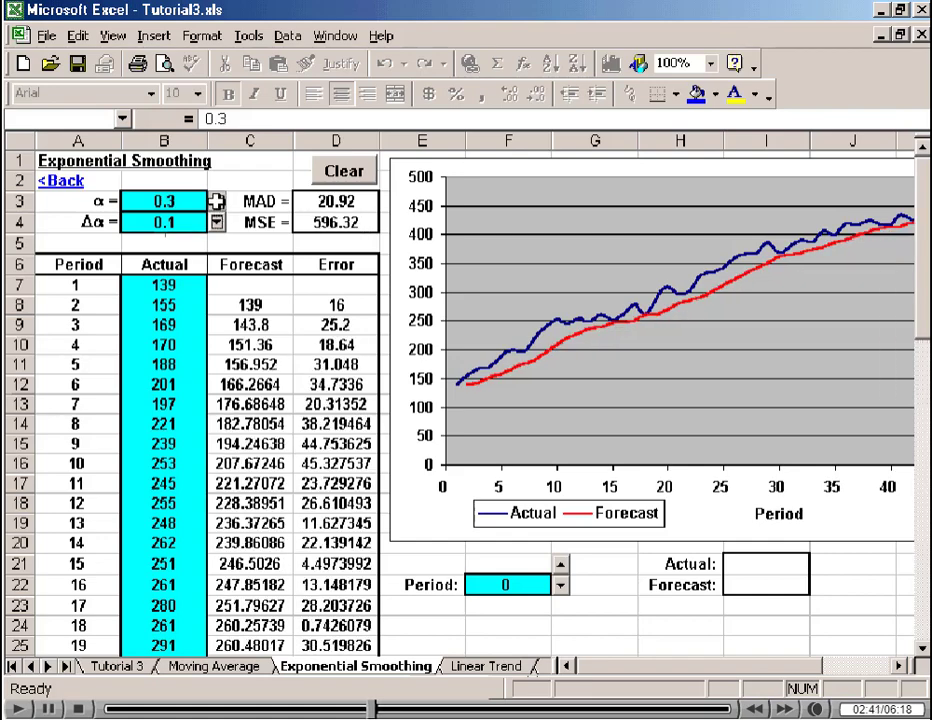
click(340, 208)
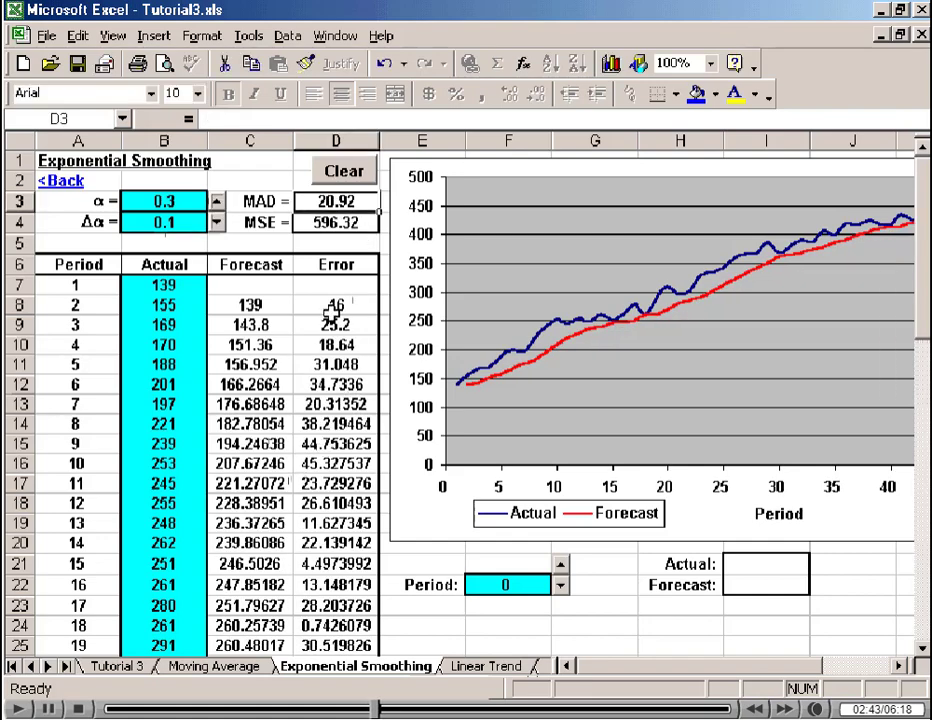
Continue raising the smoothing constant α in 0.1 increments up to 1, comparing the MAD at each setting.
click(216, 201)
click(216, 198)
click(216, 198)
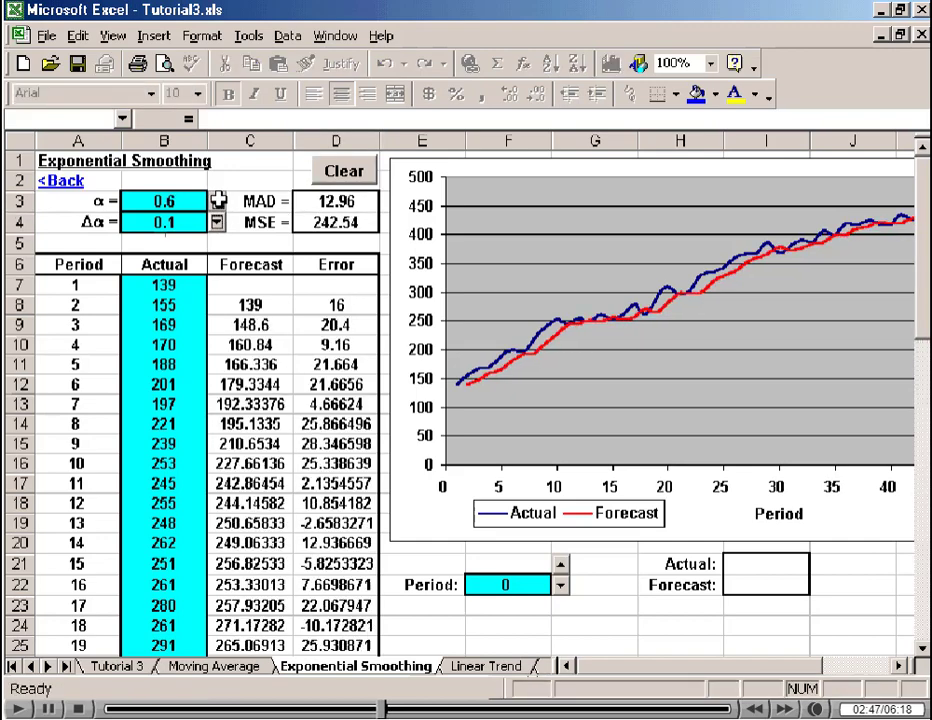
click(216, 198)
click(217, 199)
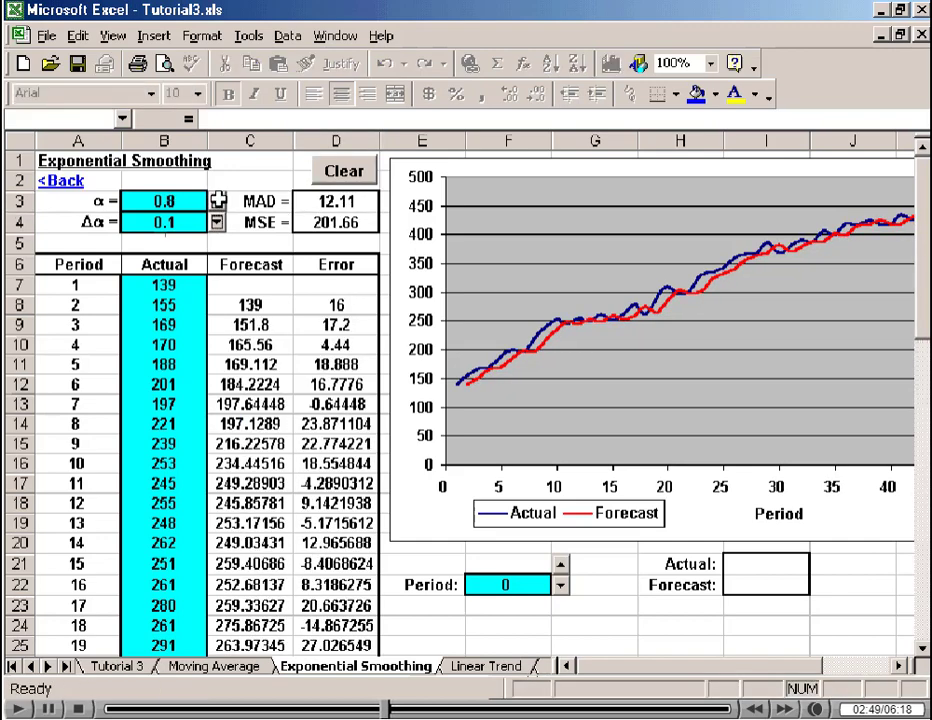
click(217, 199)
click(217, 199)
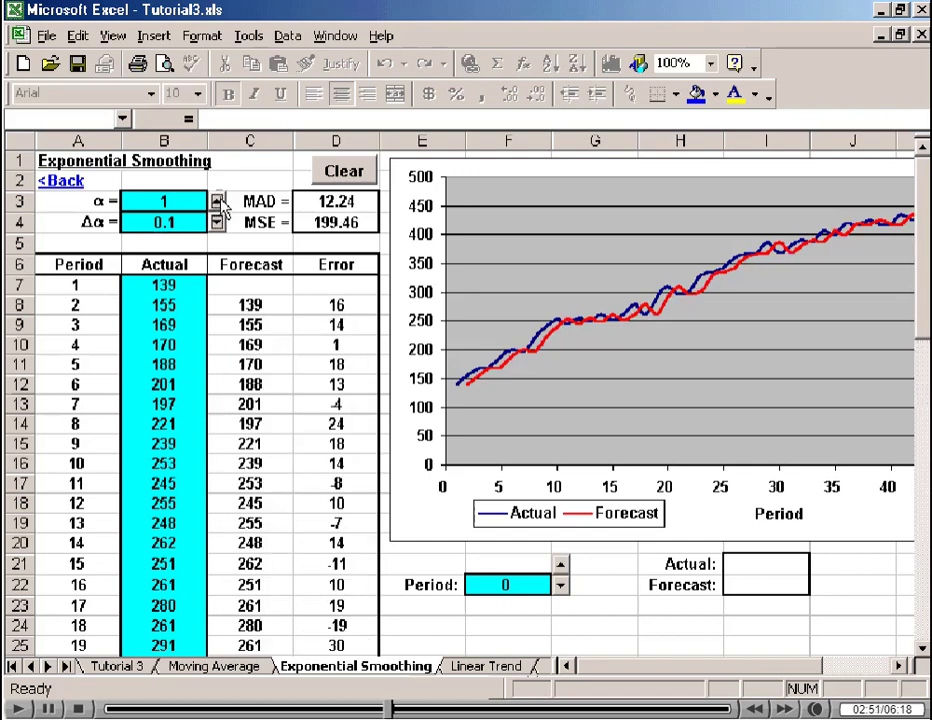
Set the smoothing constant increment Δα to 0.01.
click(157, 219)
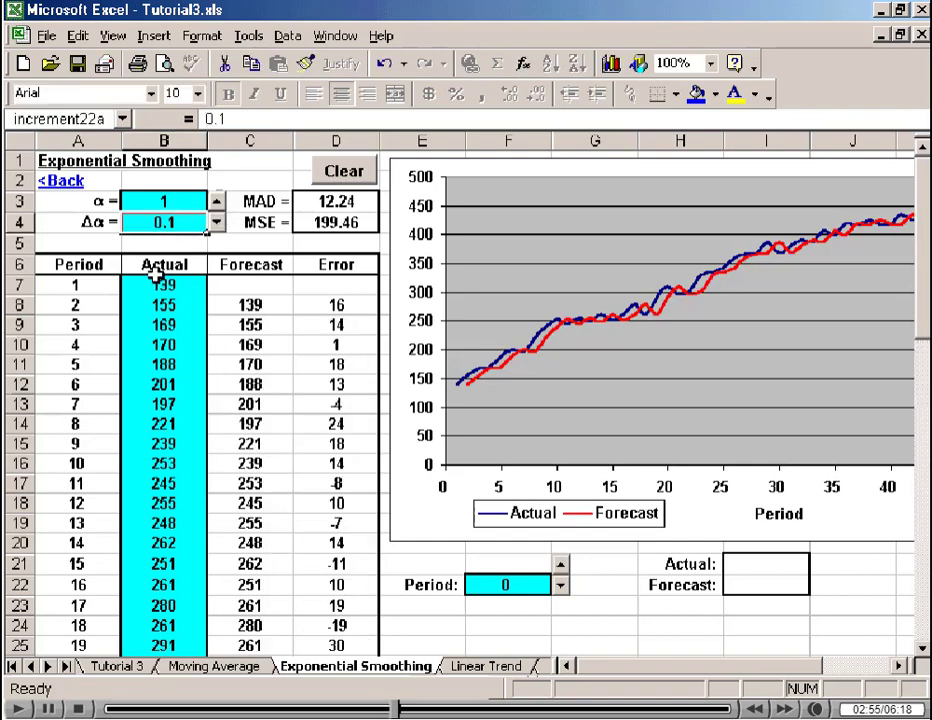
text(0.01)
key(Return)
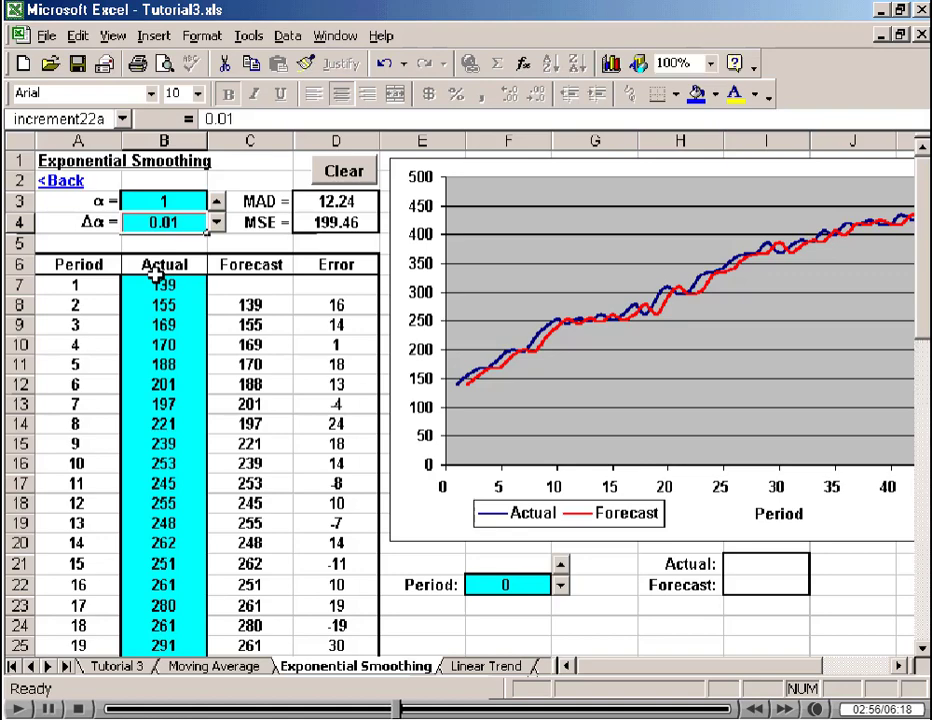
Lower the smoothing constant α in 0.01 increments from 1 down to 0.83, comparing the MAD along the way.
click(216, 221)
click(216, 221)
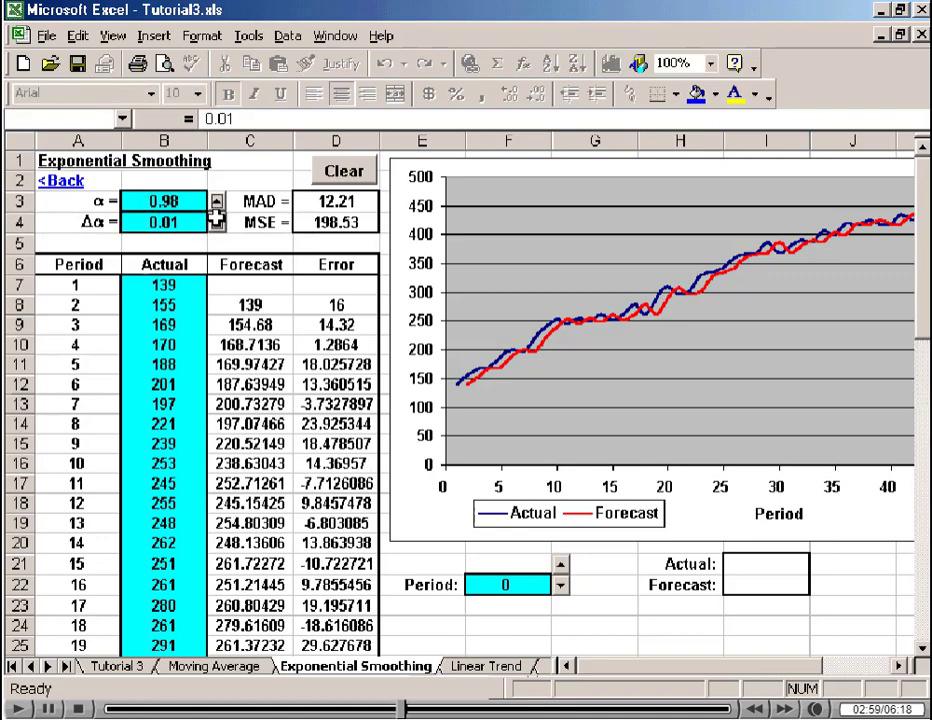
click(216, 221)
click(216, 221)
click(216, 221)
click(216, 221)
click(216, 221)
click(216, 221)
click(216, 221)
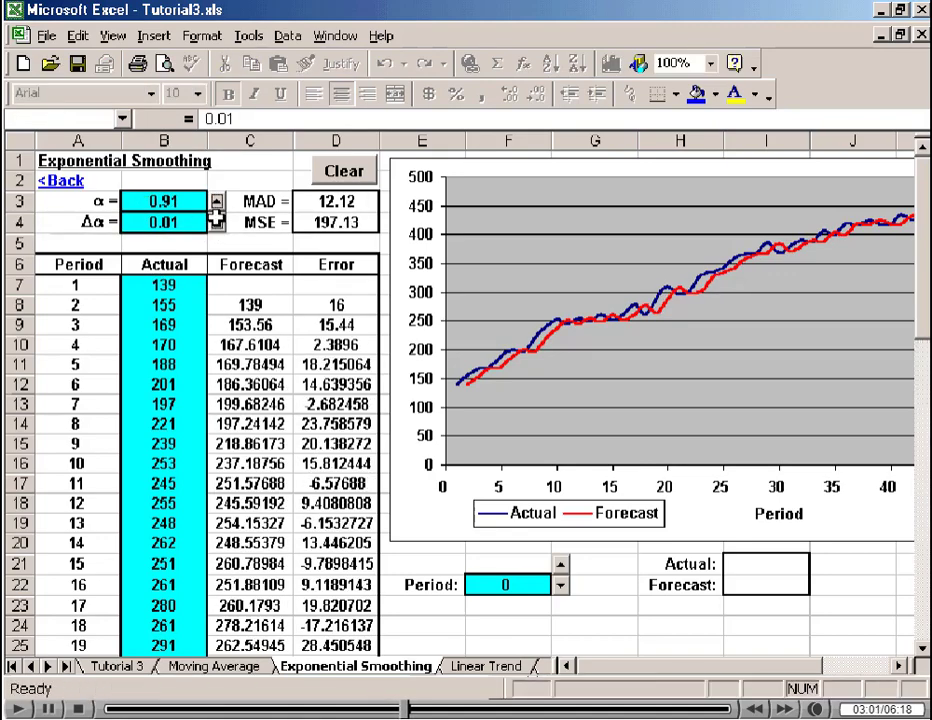
click(216, 221)
click(216, 221)
click(216, 221)
click(216, 221)
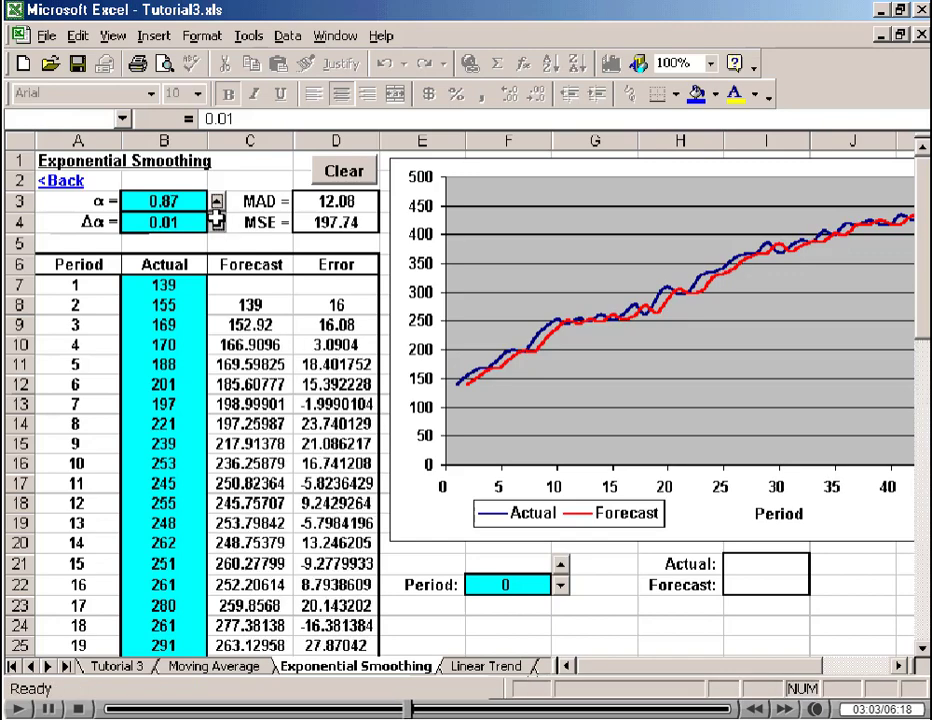
click(216, 221)
click(216, 221)
click(216, 221)
click(216, 221)
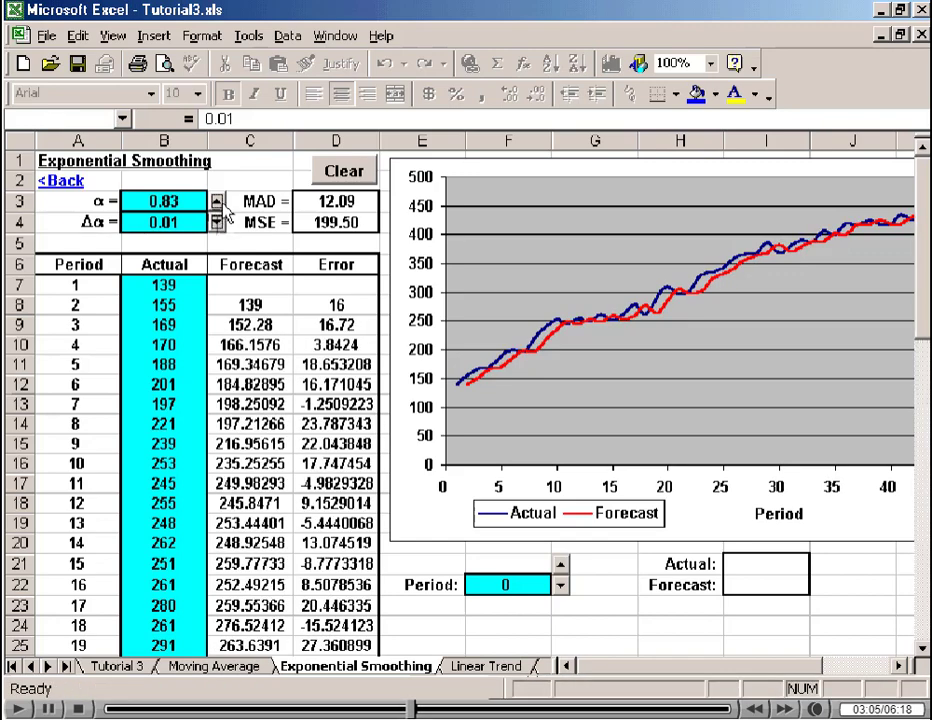
Raise α to 0.84 and inspect the MAD, and continue in 0.01 increments up to 0.87.
click(216, 201)
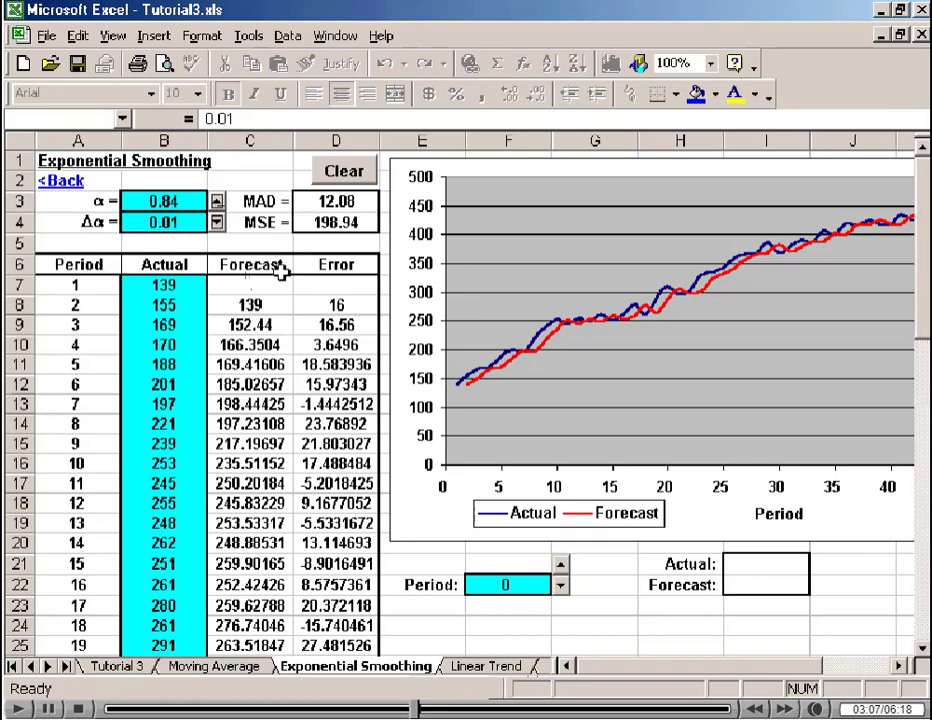
click(343, 201)
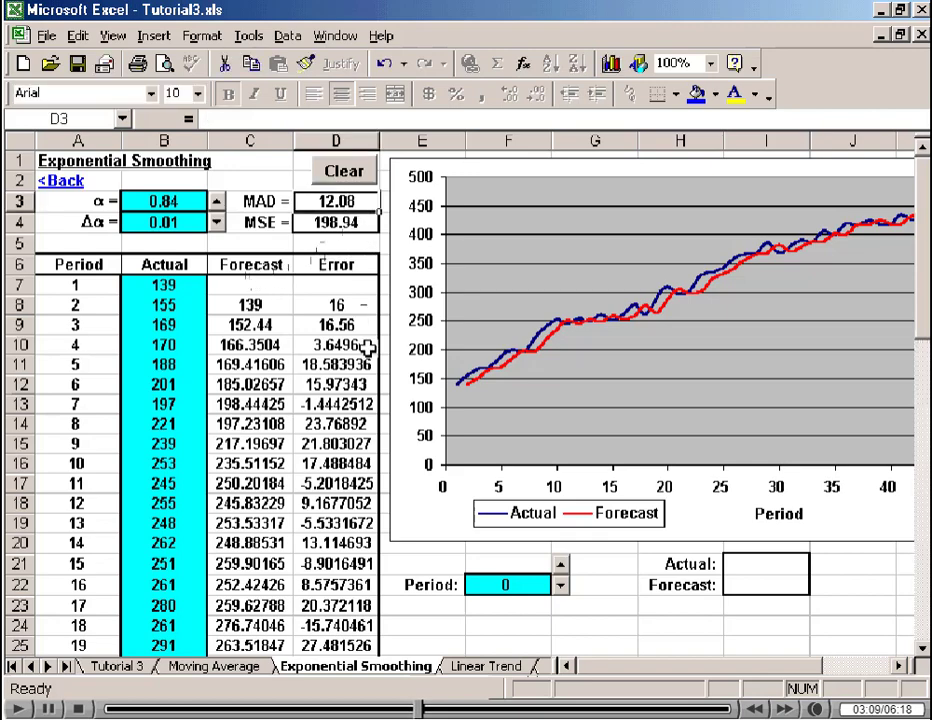
click(168, 201)
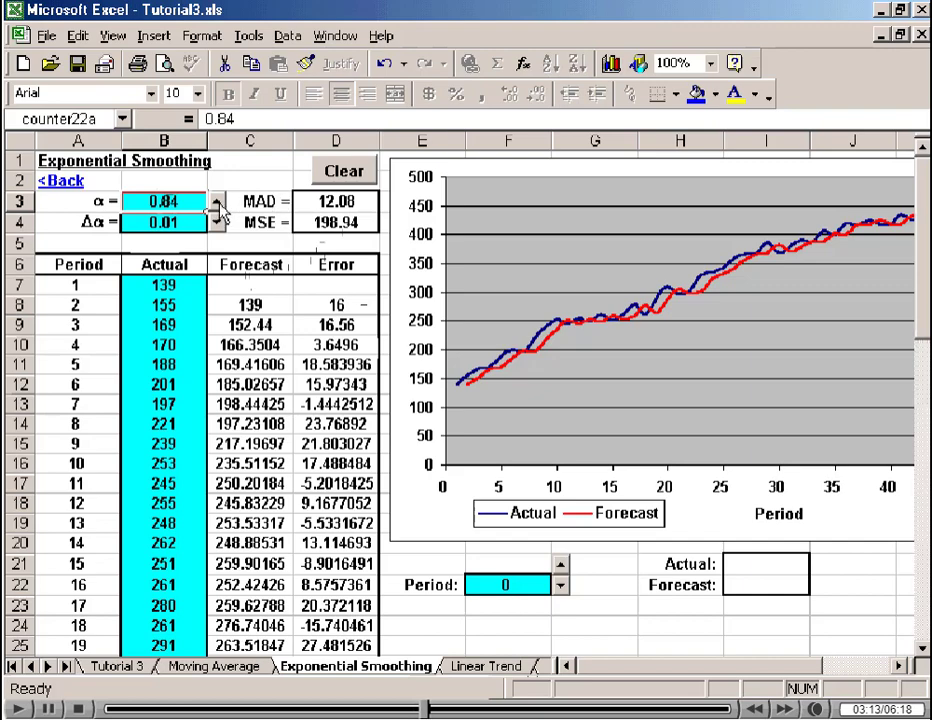
click(218, 205)
click(218, 205)
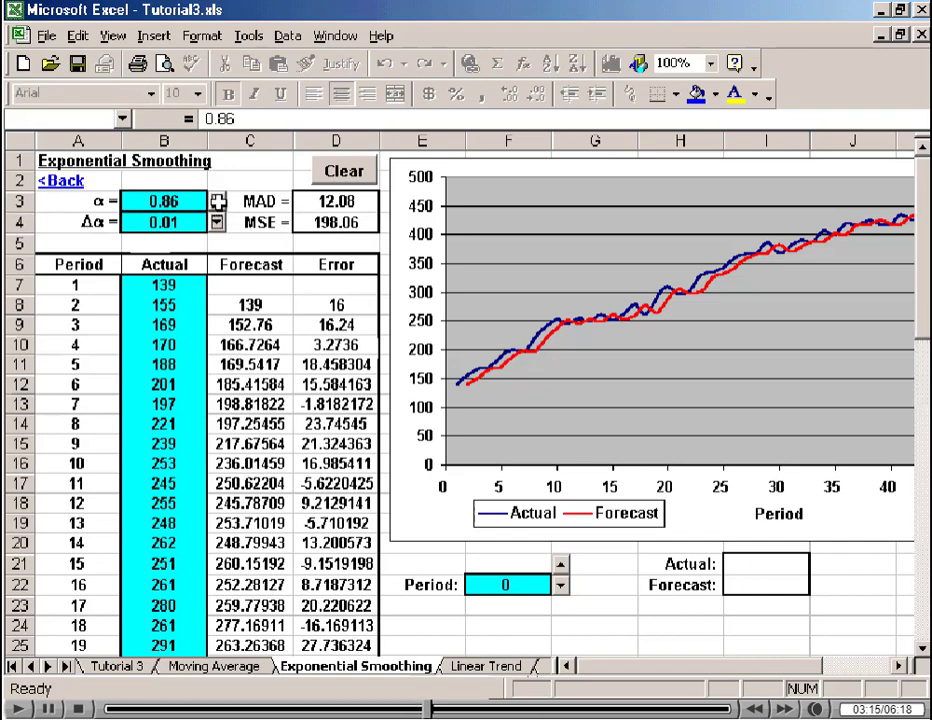
click(218, 205)
click(218, 205)
click(217, 208)
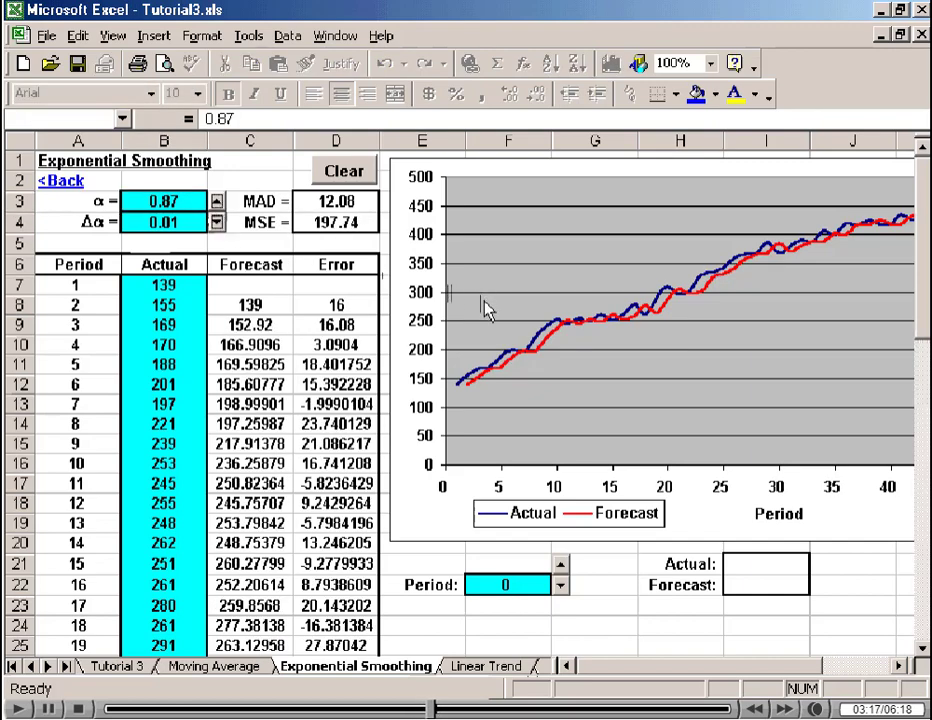
Open the Linear Trend sheet and select the slope of the trend equation for inspection.
click(481, 666)
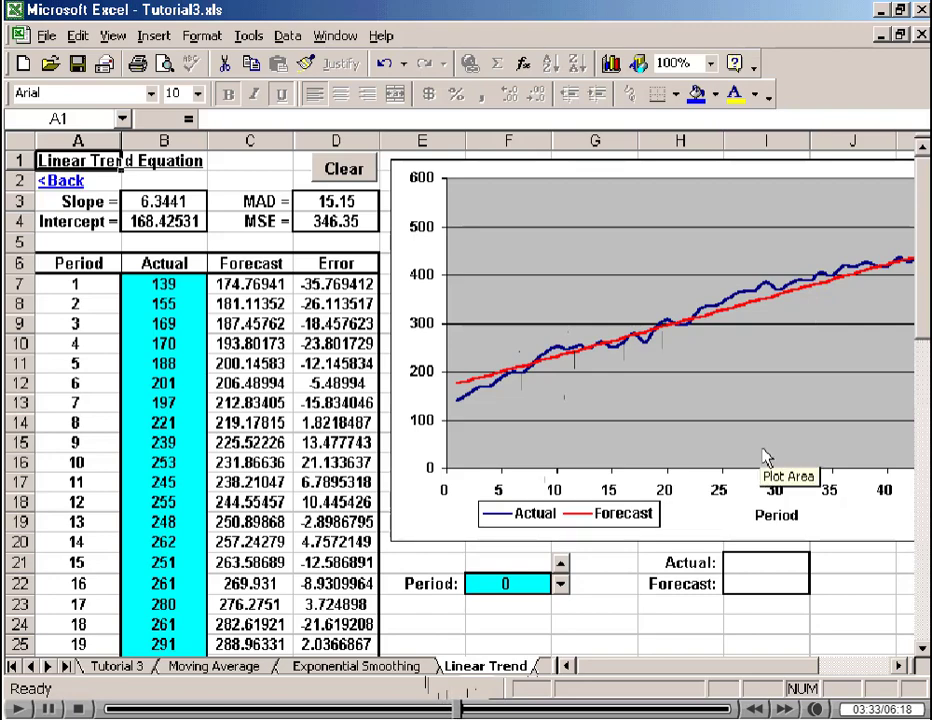
click(160, 201)
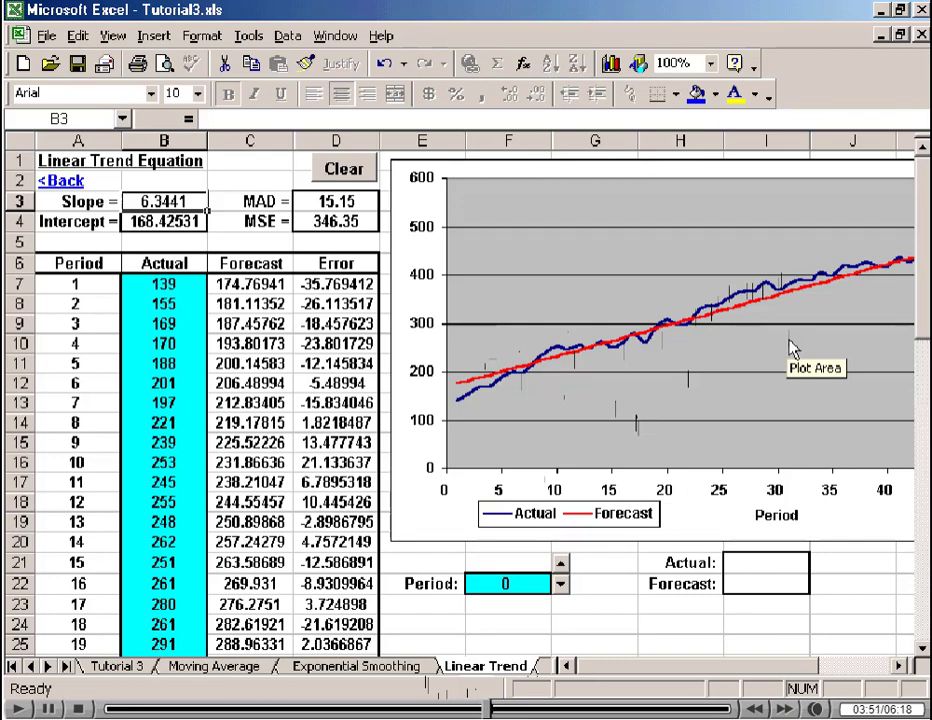
On the Trend Adj Expon Smooth sheet, set the model initialization period to 5.
click(544, 667)
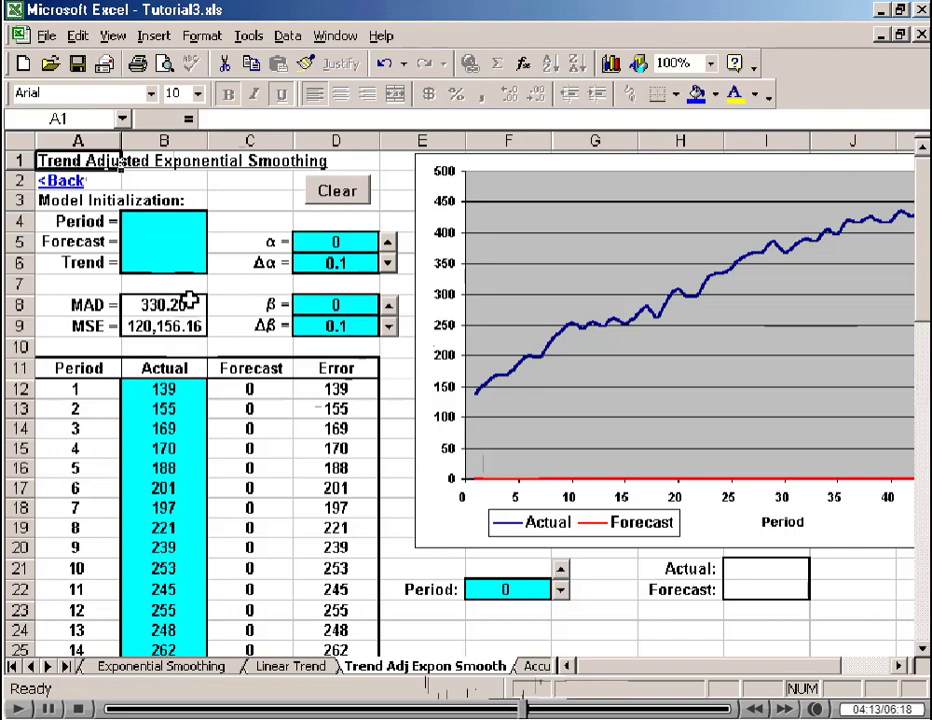
click(156, 222)
text(5)
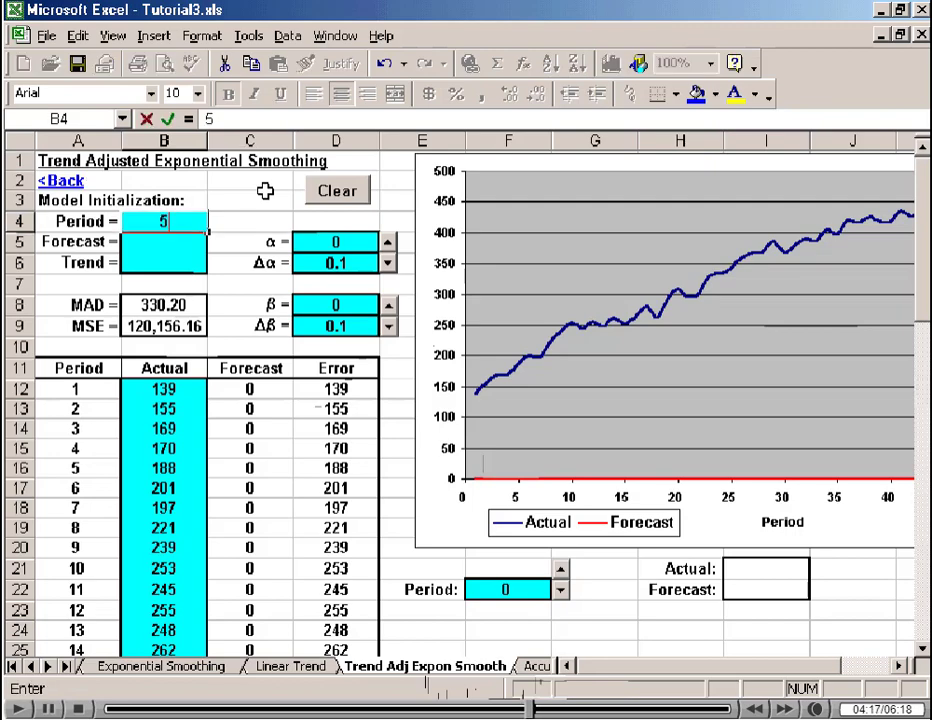
key(Return)
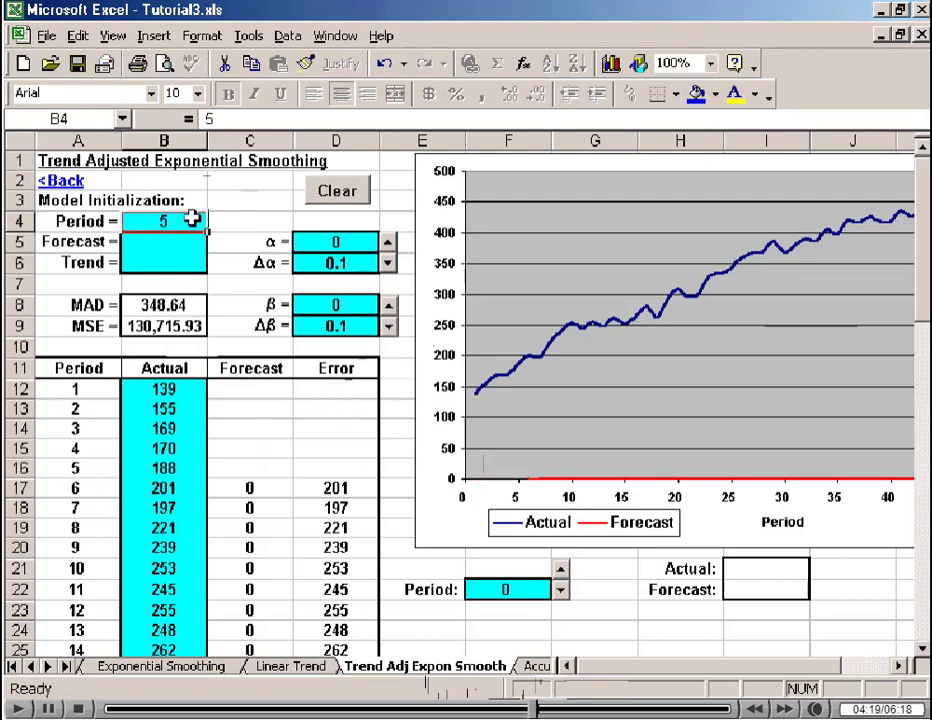
Enter the initial trend in B6 as the average change from period 1 to period 4, using =(B15-B12)/3.
click(162, 266)
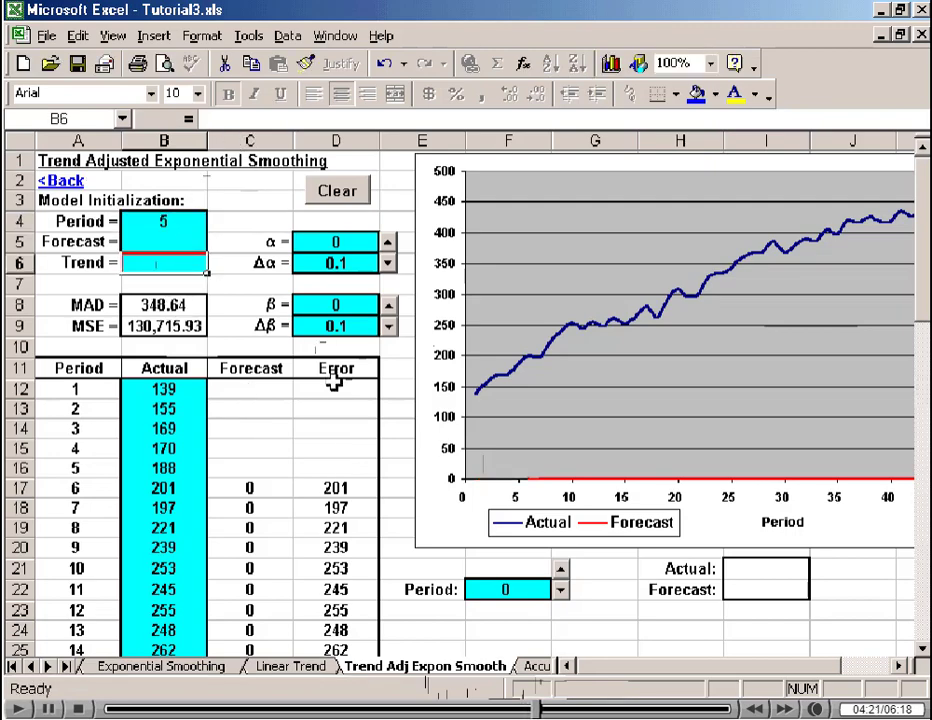
click(164, 390)
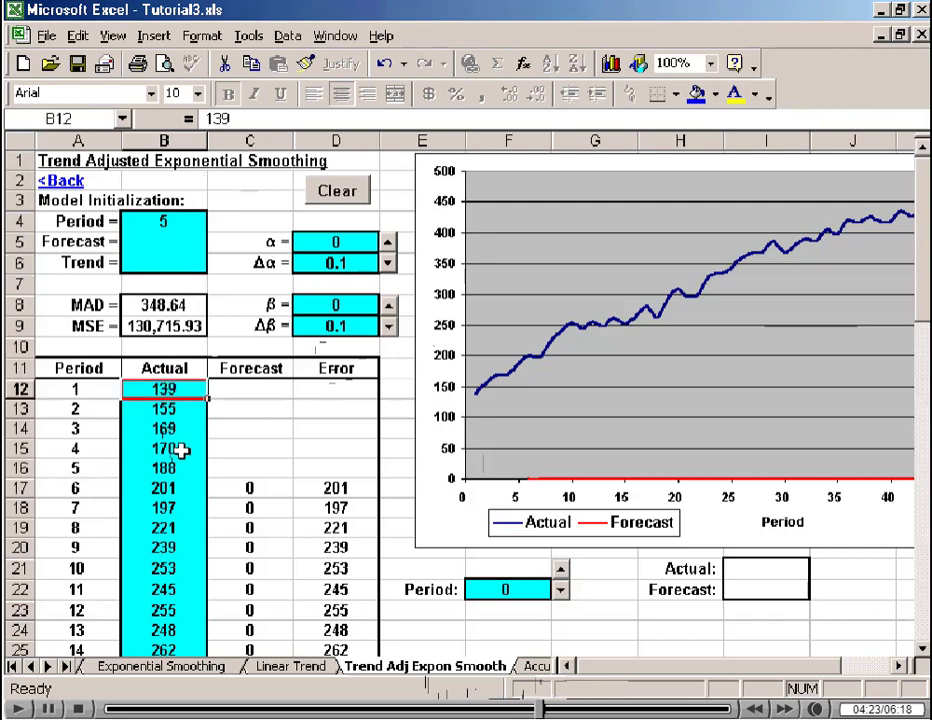
click(164, 449)
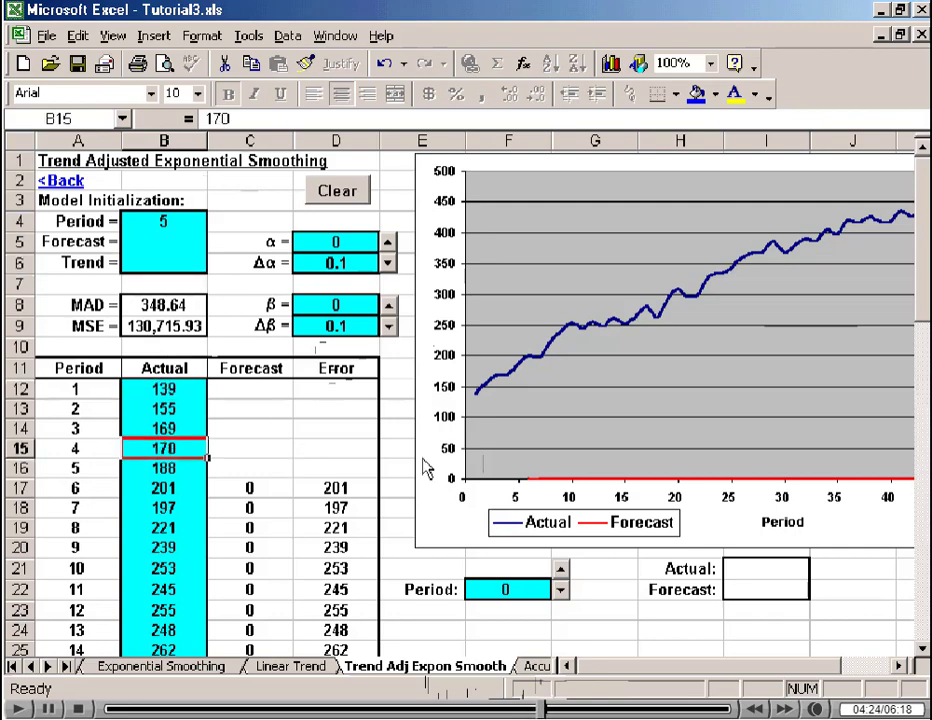
click(180, 389)
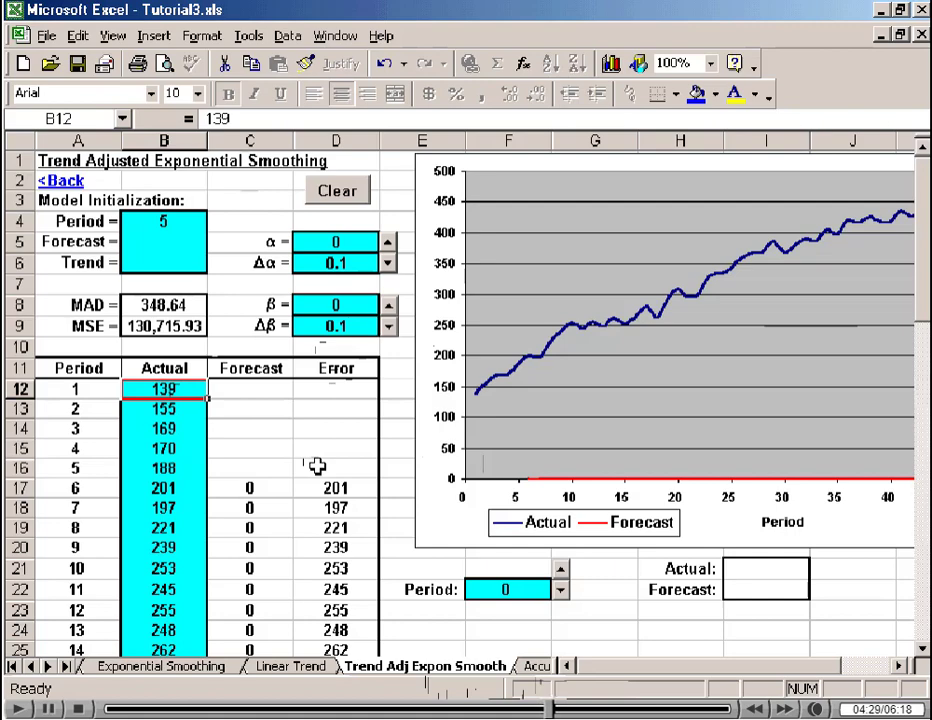
click(164, 262)
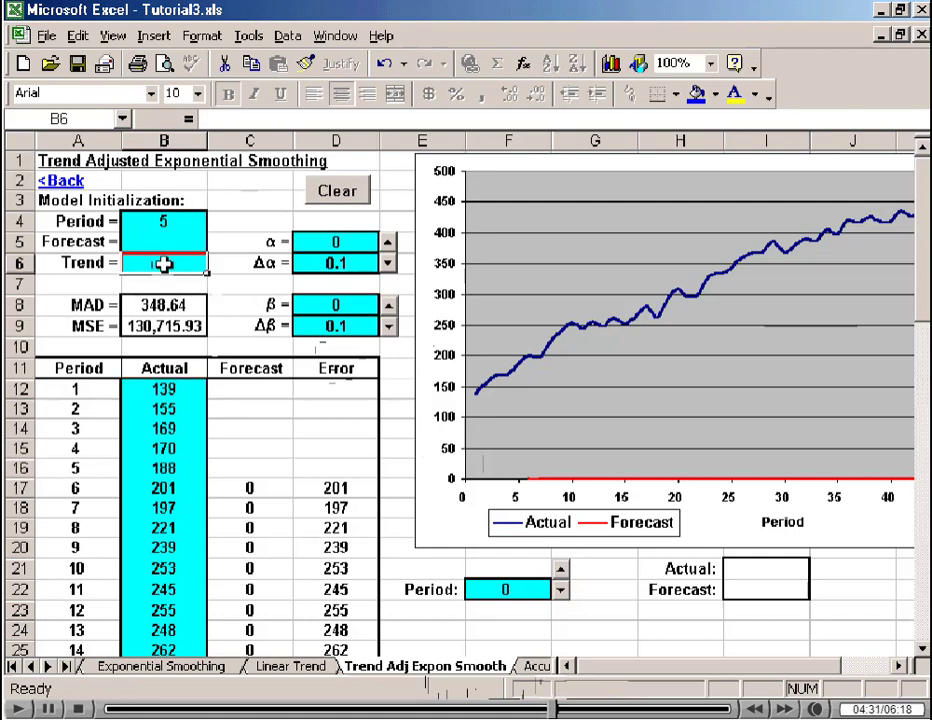
text(=)
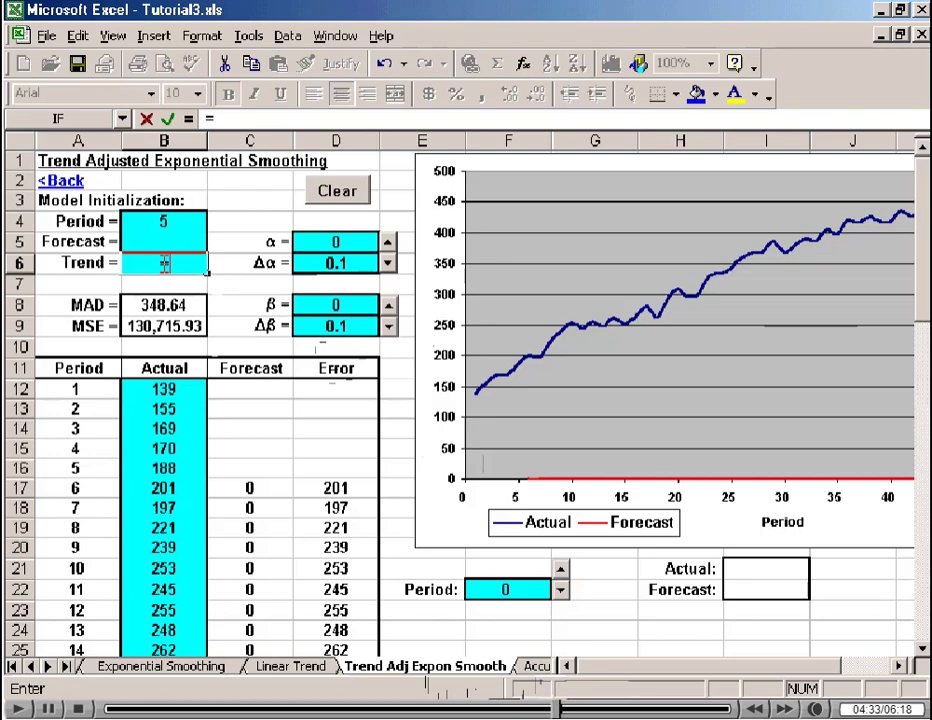
text(()
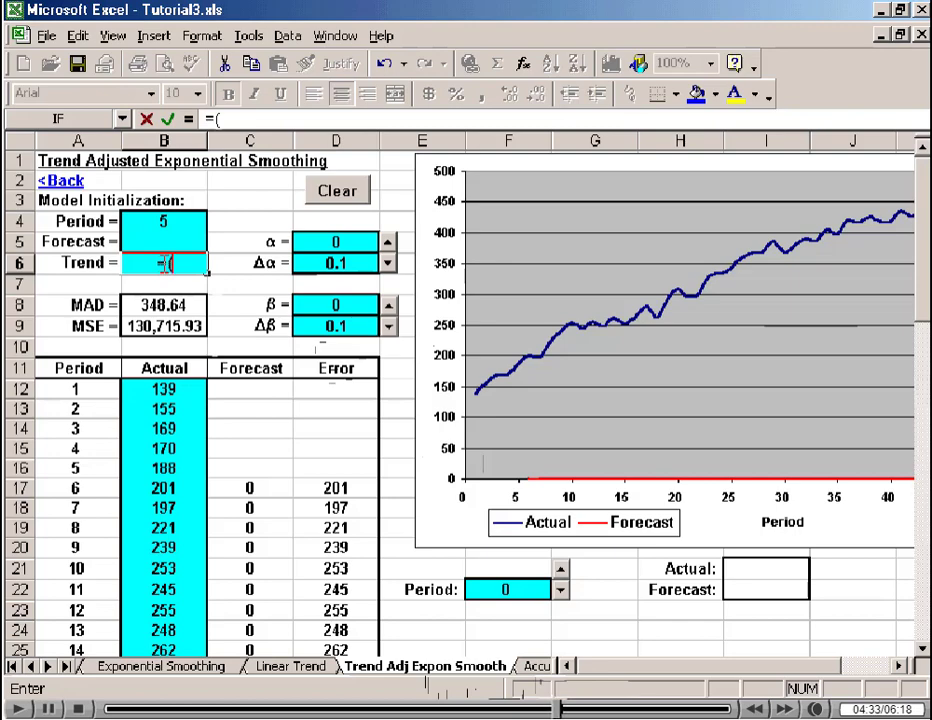
click(164, 448)
text(-)
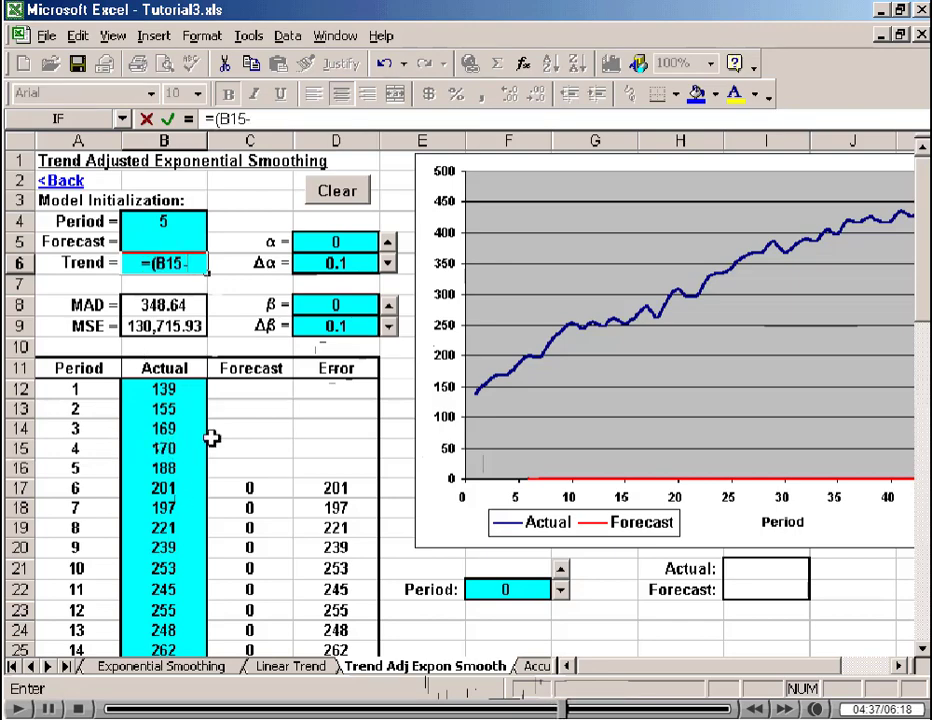
click(162, 389)
text()/3)
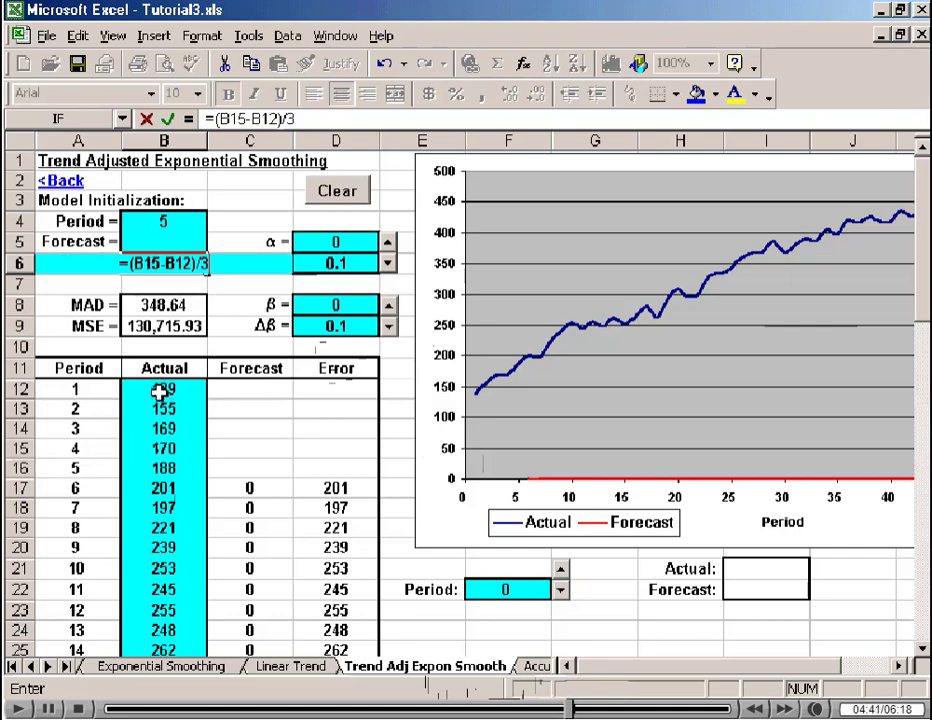
key(Return)
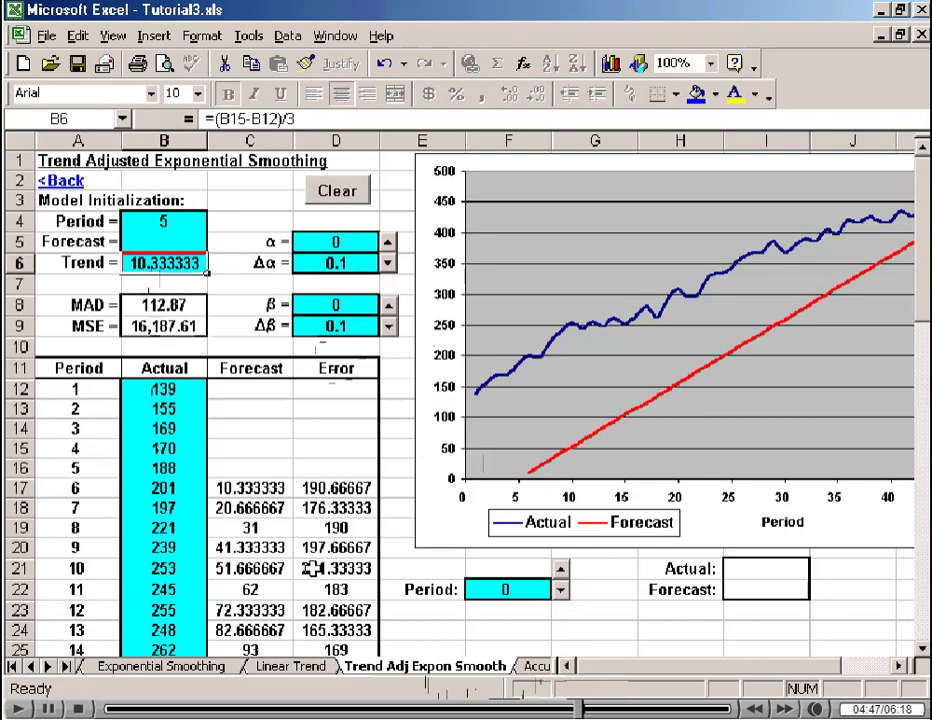
Enter the initial forecast in B5 as the period 4 actual plus the trend, using =B15+B6.
click(295, 666)
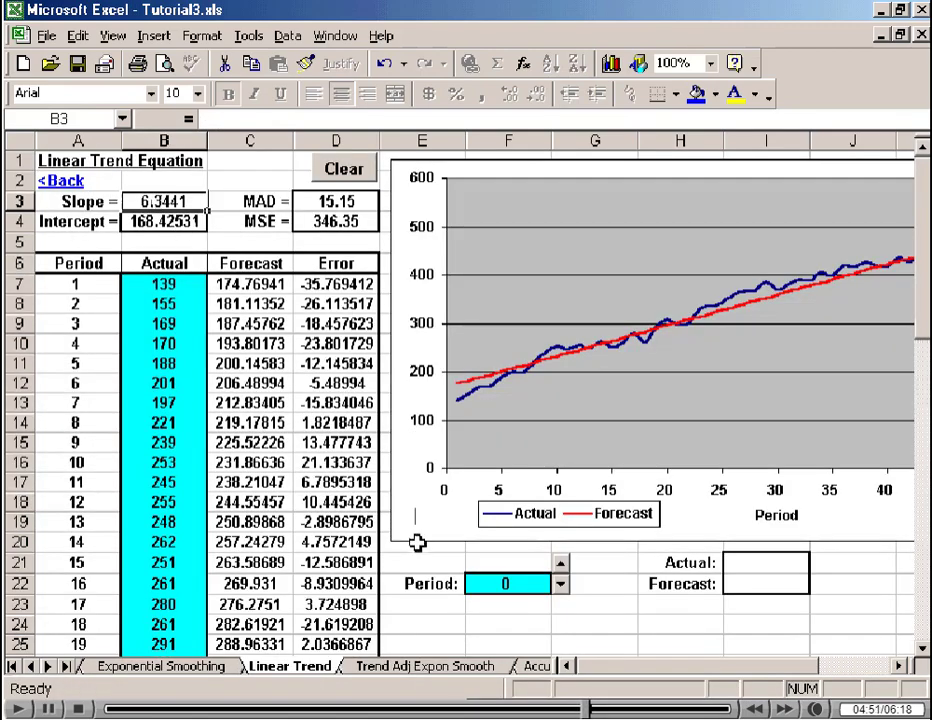
click(412, 666)
click(150, 241)
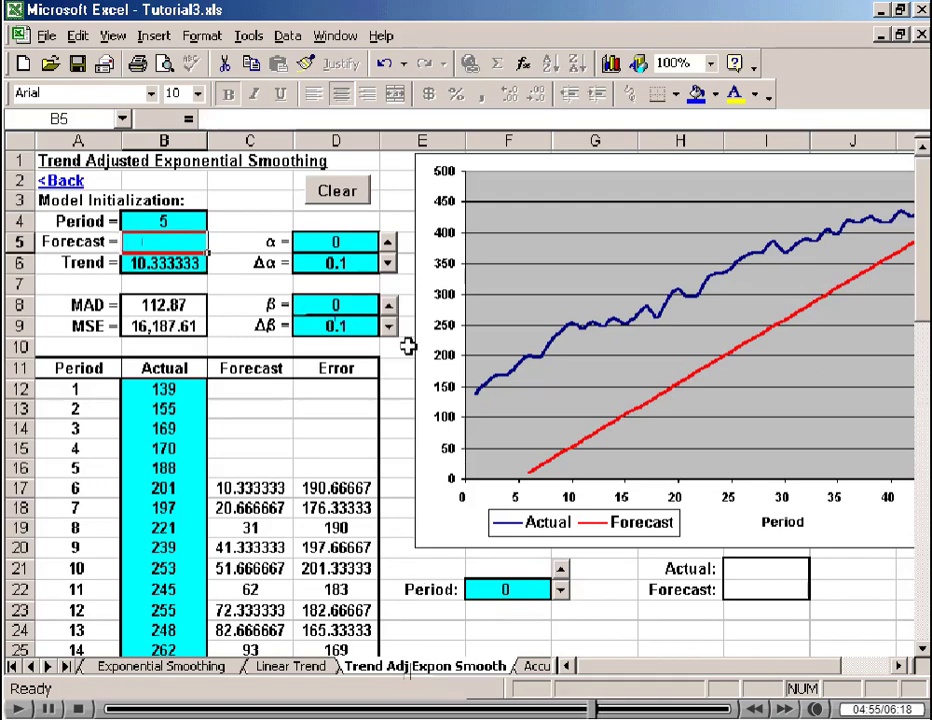
text(=)
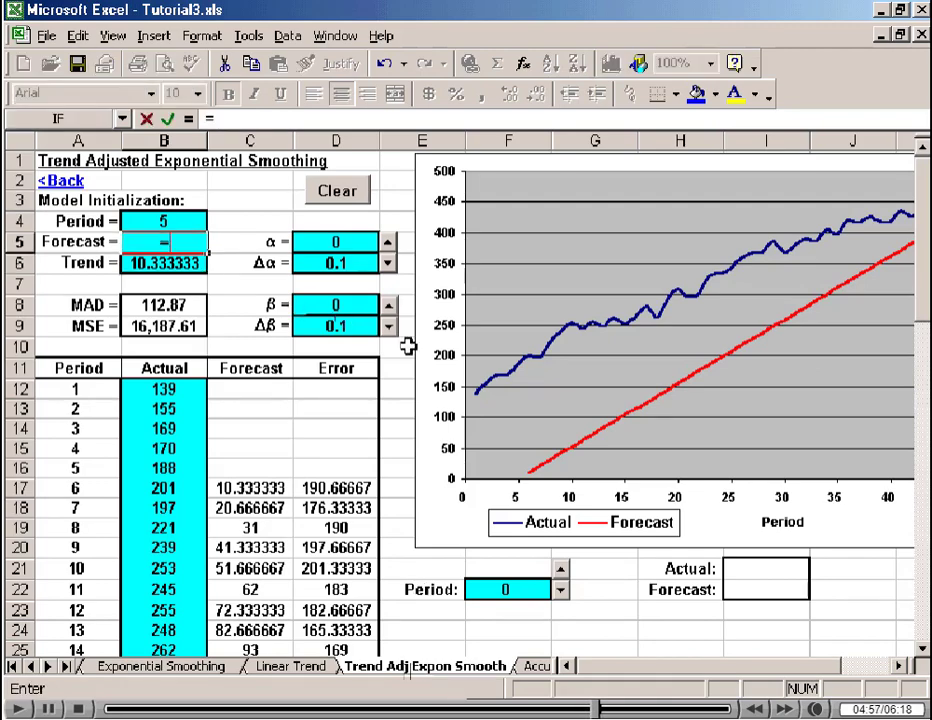
click(162, 447)
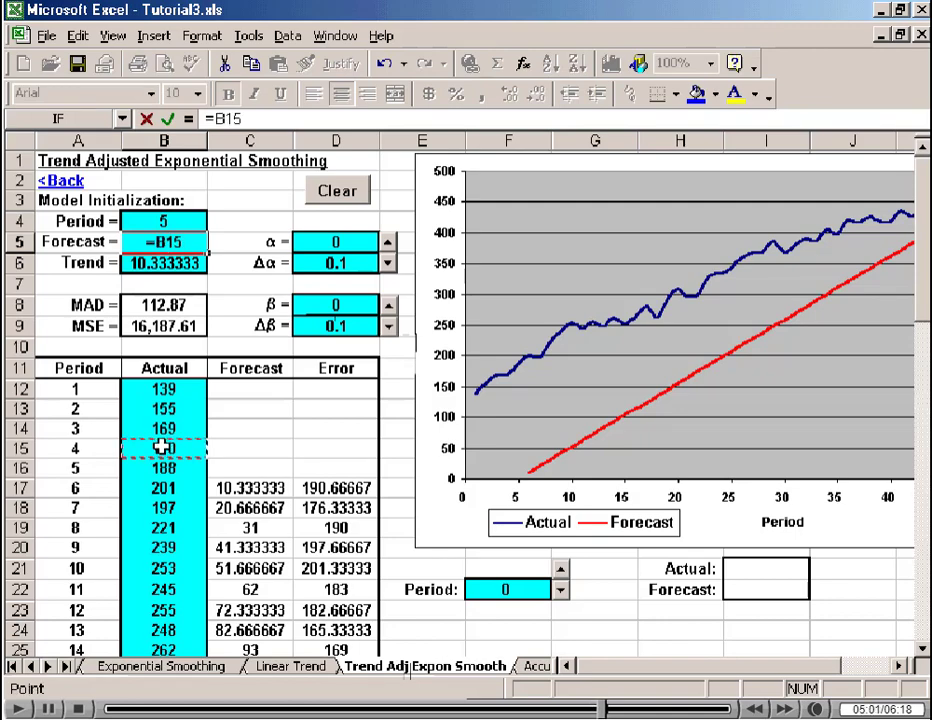
text(+)
click(148, 262)
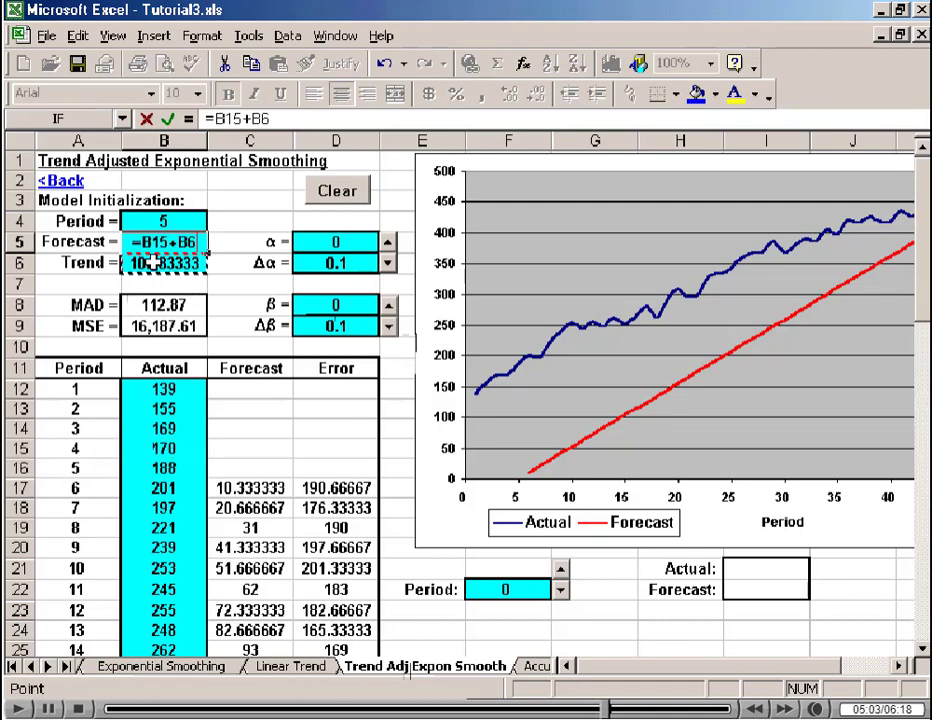
key(Return)
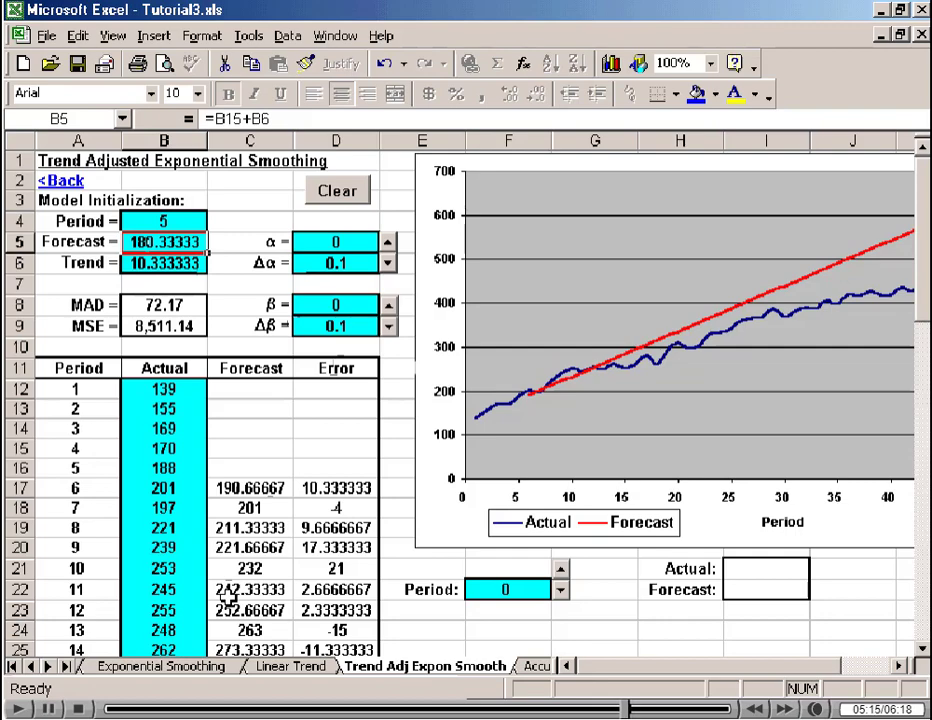
Examine the MAD result of the trend-adjusted model together with its α and β smoothing constants.
click(170, 304)
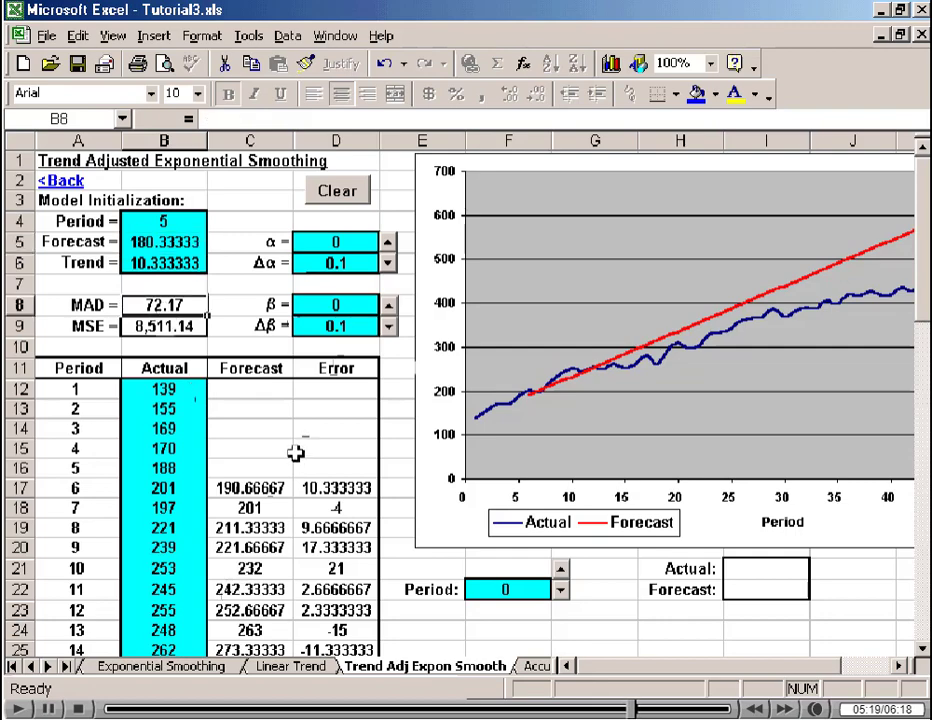
click(330, 243)
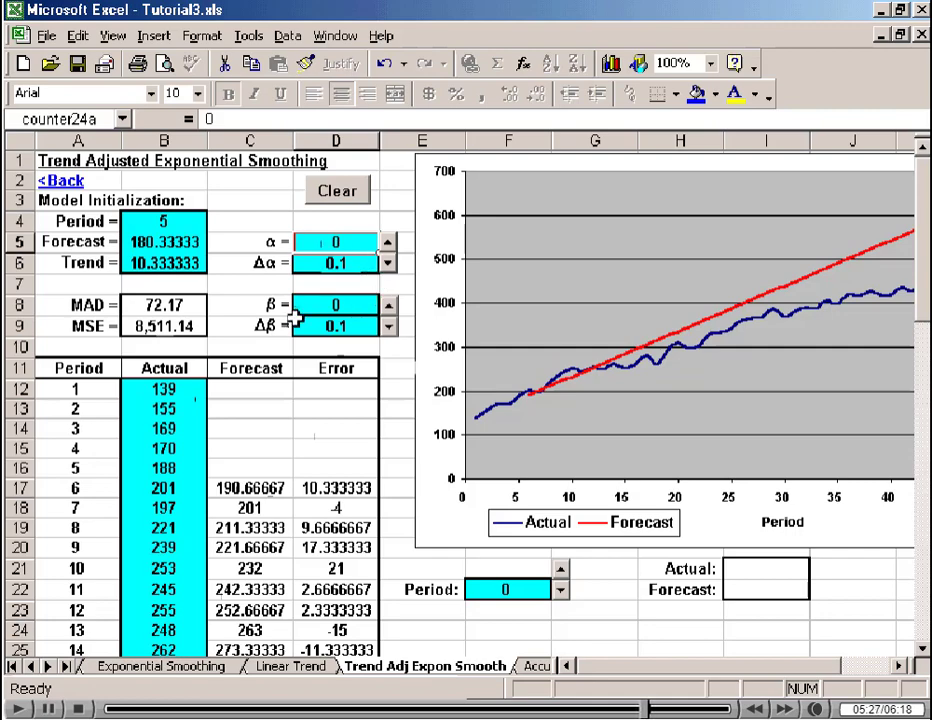
click(323, 307)
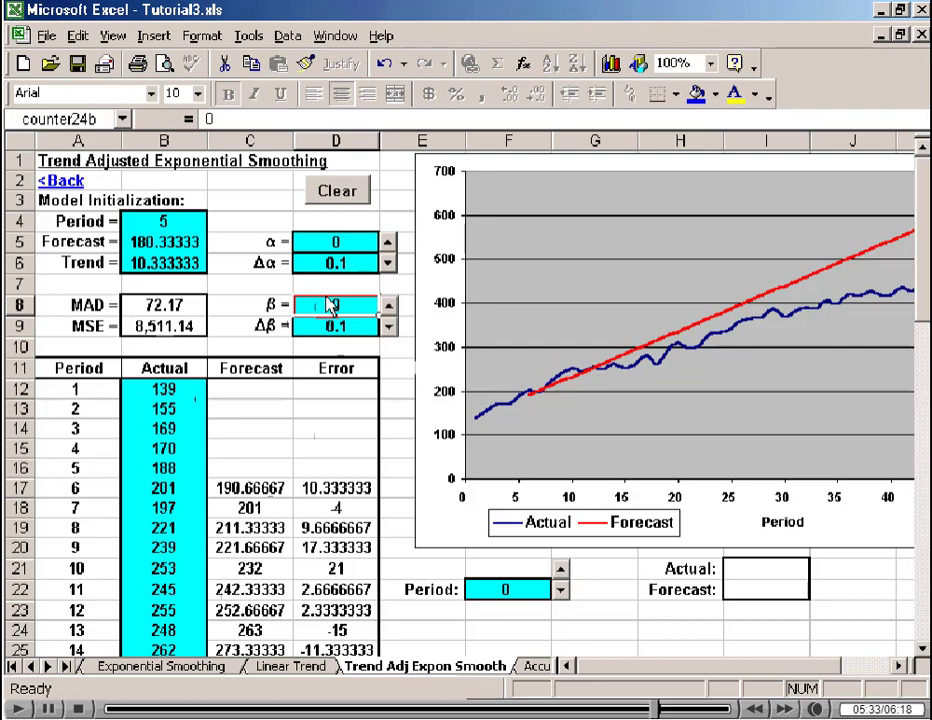
Set the β smoothing constant to 0.1 and raise α in 0.1 increments, settling on 0.8 while comparing the MAD.
click(389, 306)
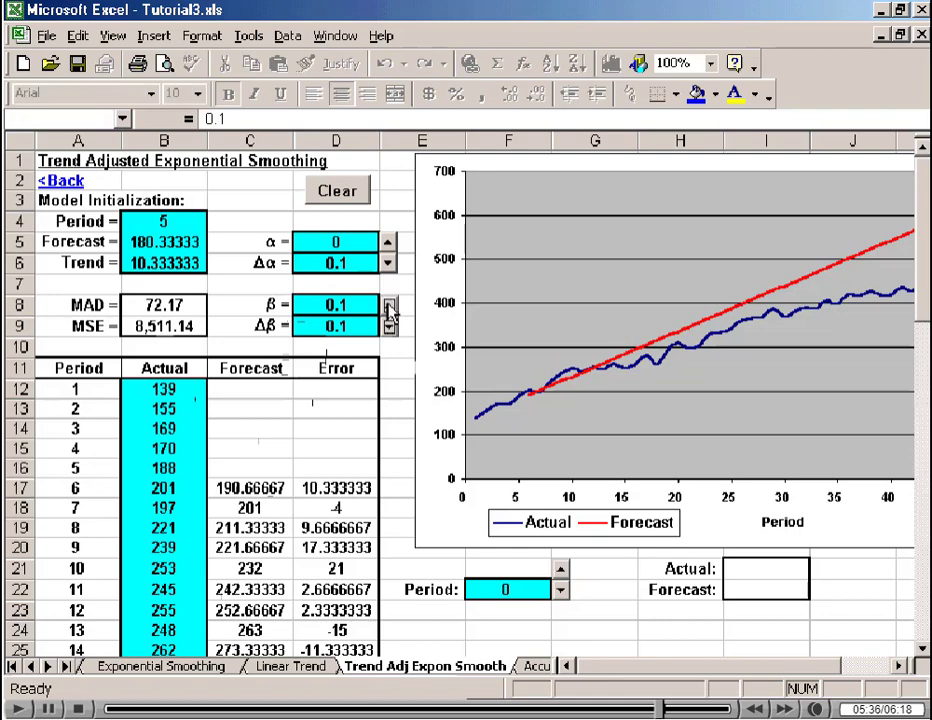
click(389, 242)
click(389, 242)
click(389, 242)
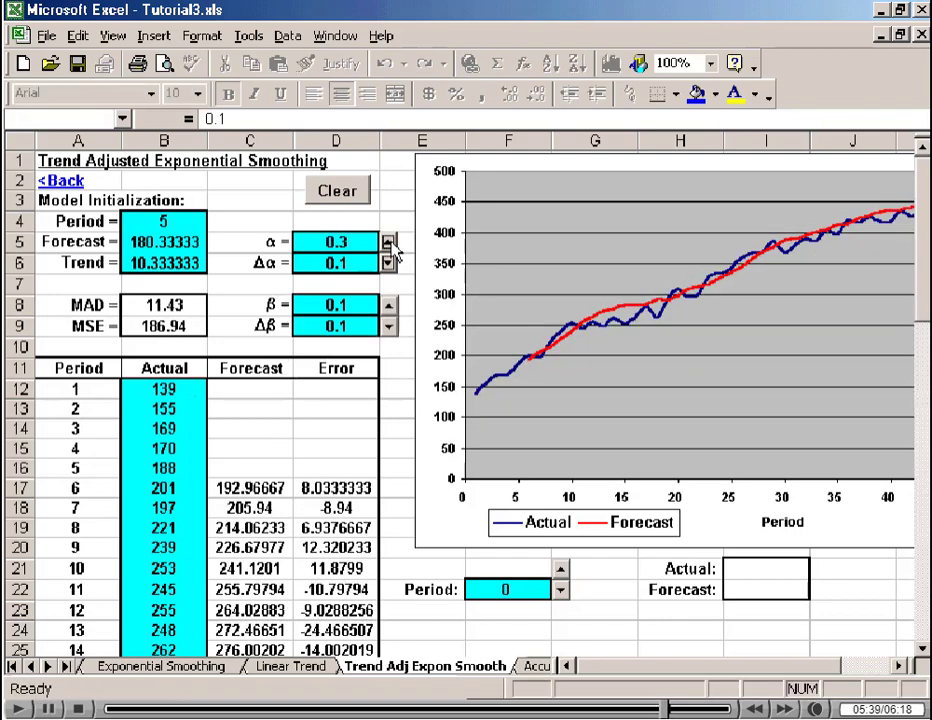
click(389, 242)
click(389, 242)
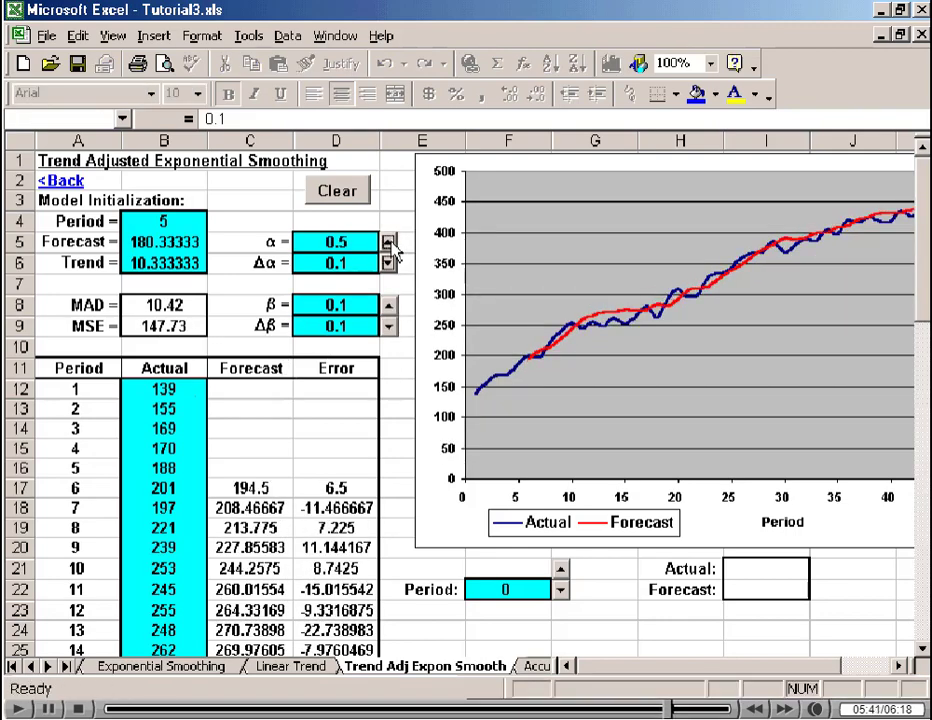
click(389, 242)
click(389, 242)
click(389, 242)
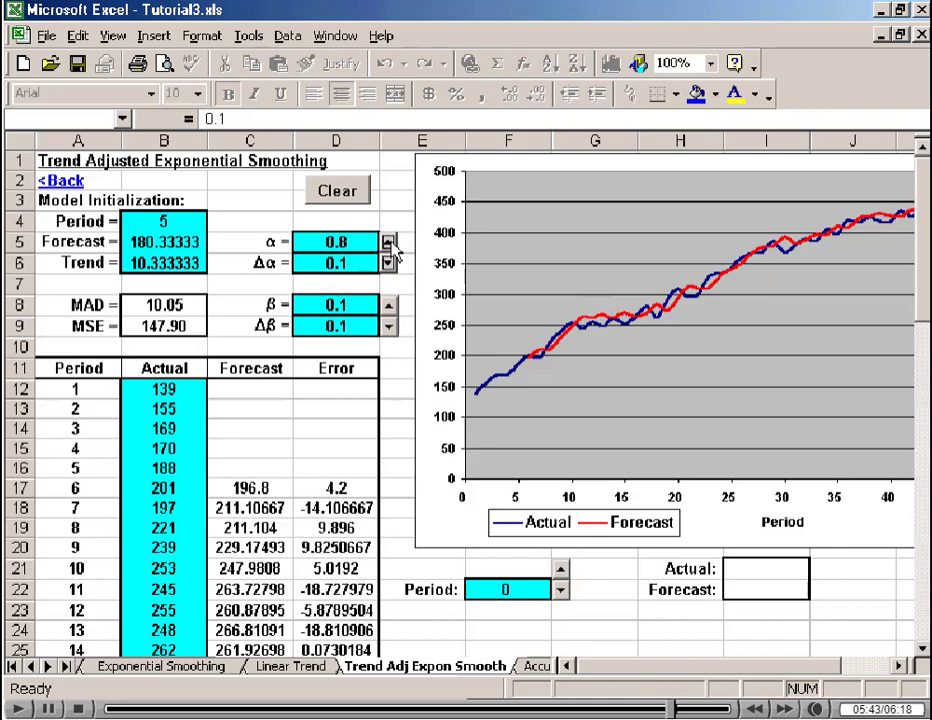
click(389, 242)
click(389, 263)
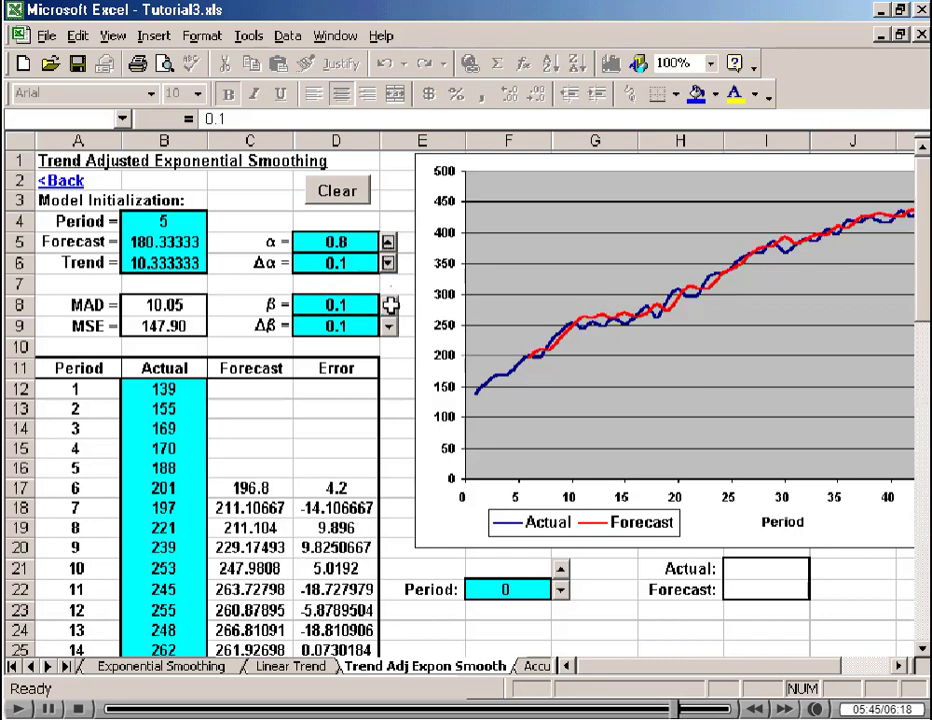
Fine-tune the constants for the lowest MAD by testing neighbouring values up to β 0.3, settling on β 0.2 and α 0.7.
click(389, 308)
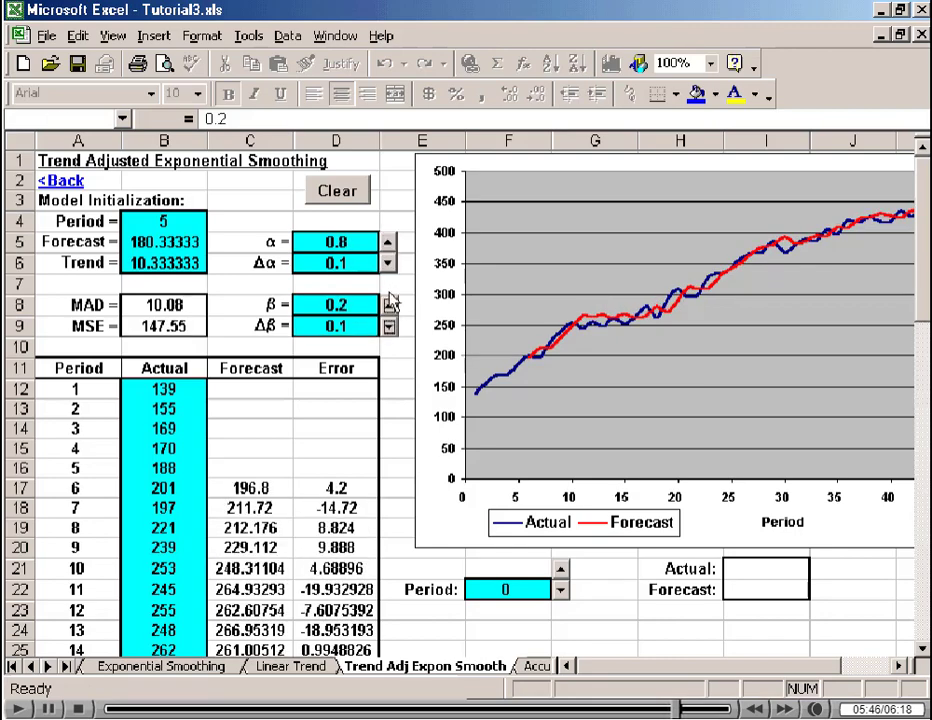
click(389, 242)
click(389, 263)
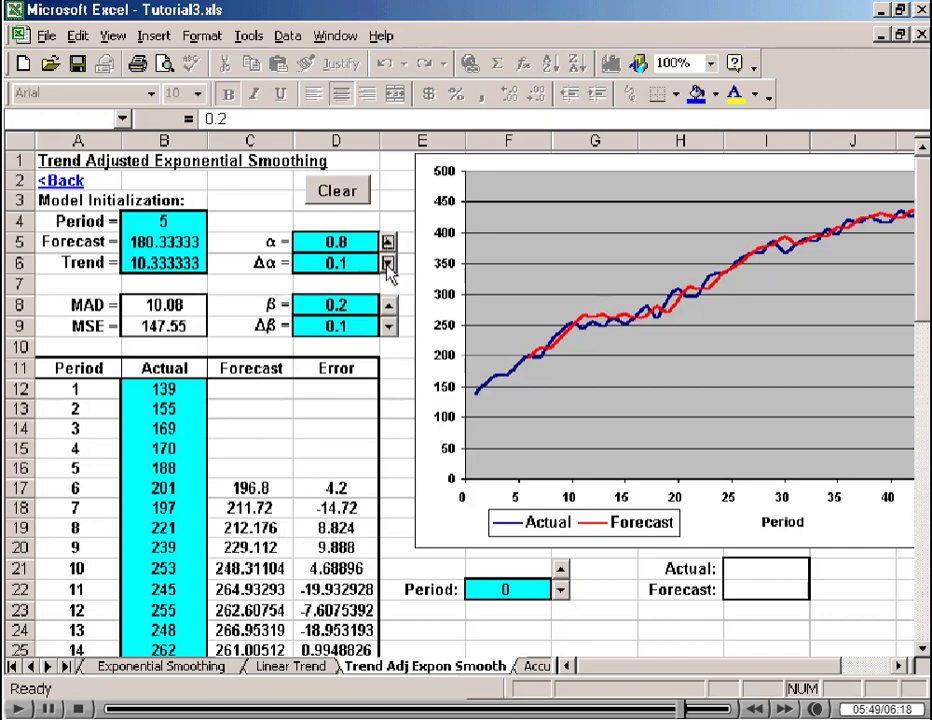
click(389, 263)
click(389, 263)
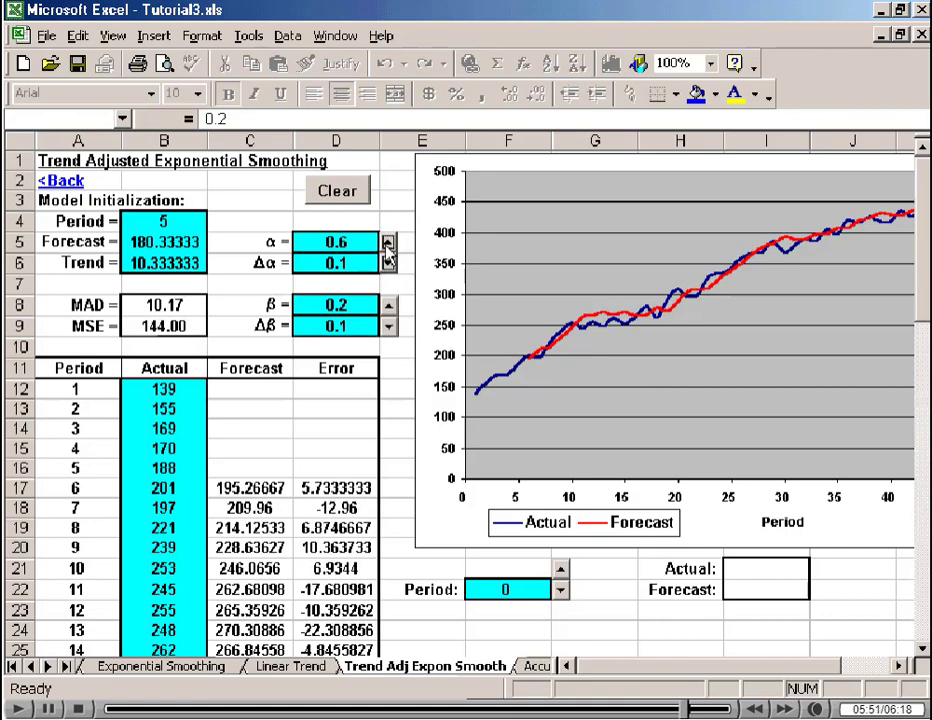
click(389, 242)
click(389, 304)
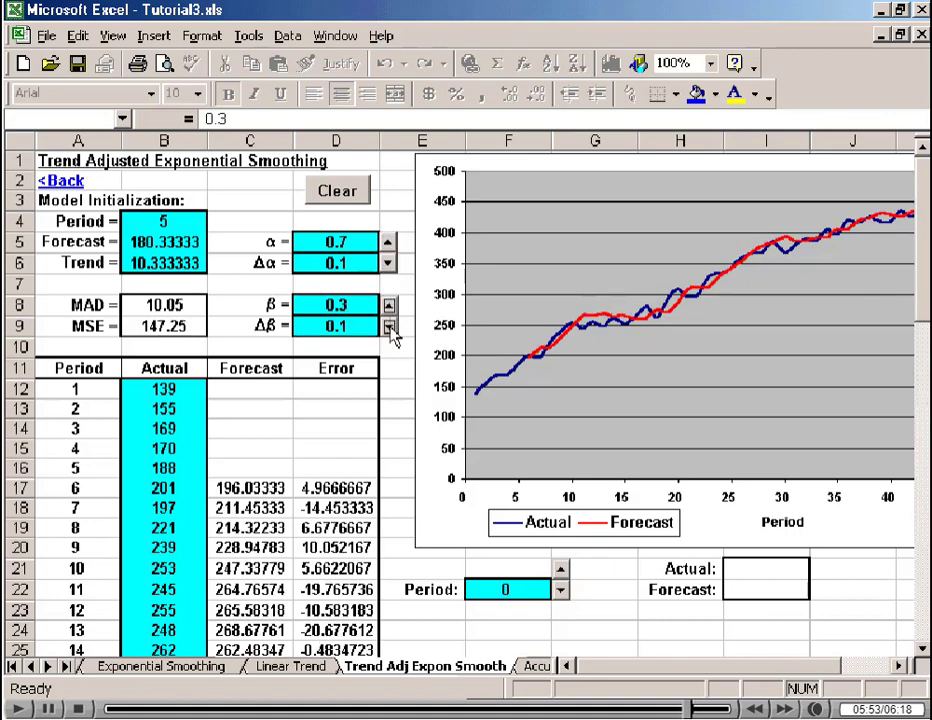
click(389, 326)
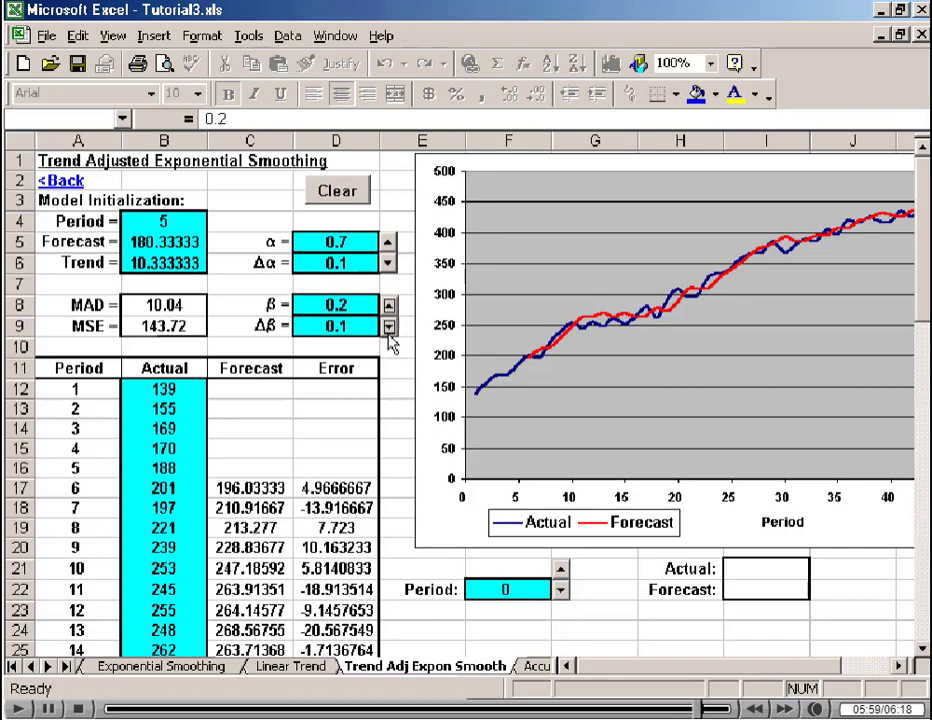
Review the MAD of the tuned trend-adjusted model along with its final α and β values.
click(130, 305)
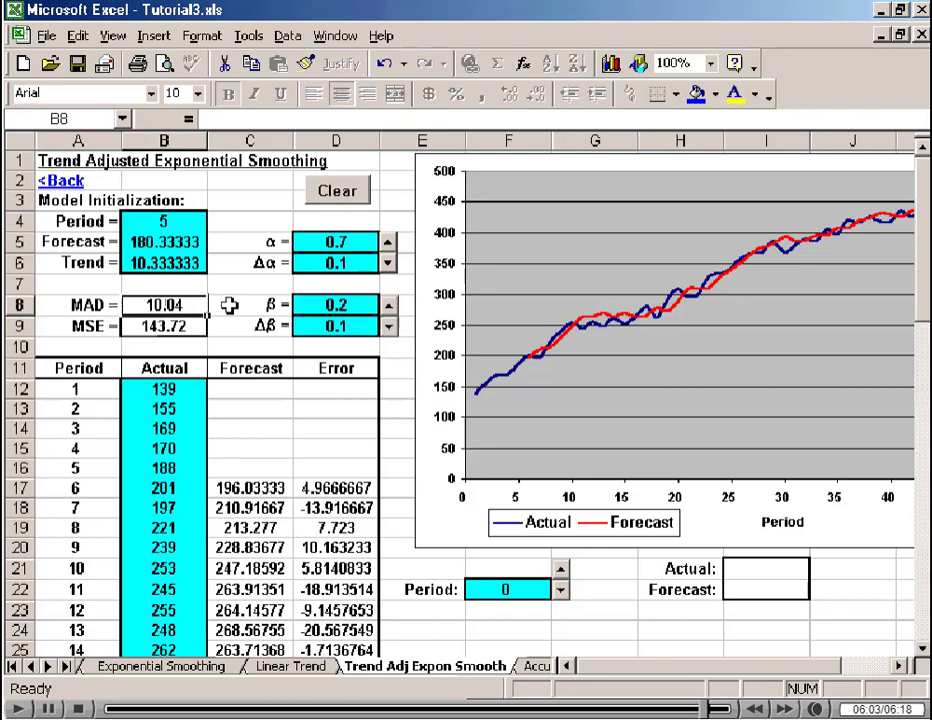
click(339, 241)
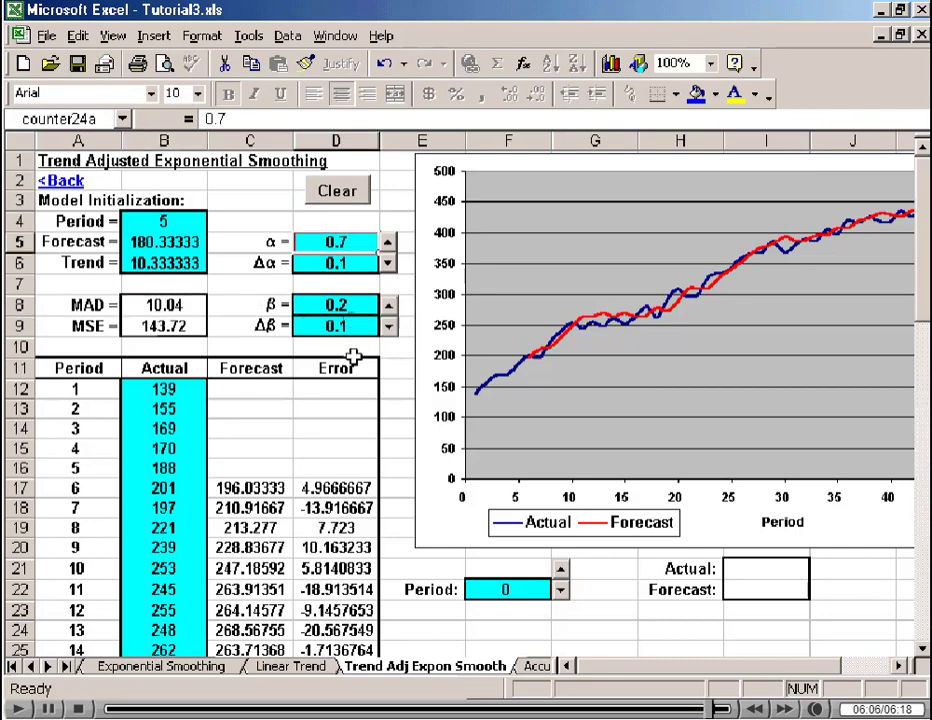
click(343, 305)
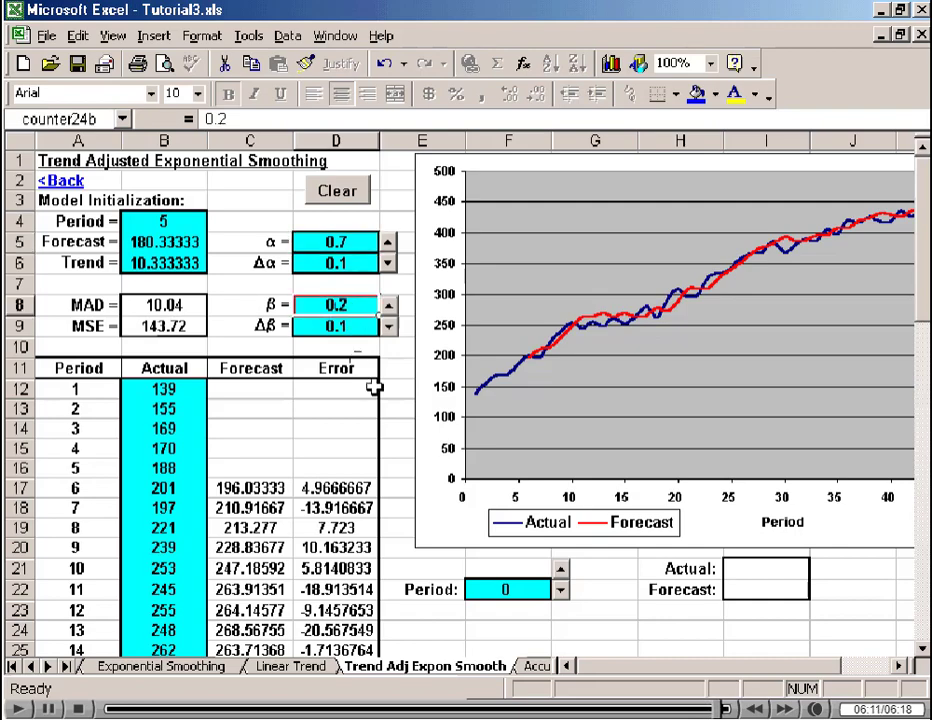